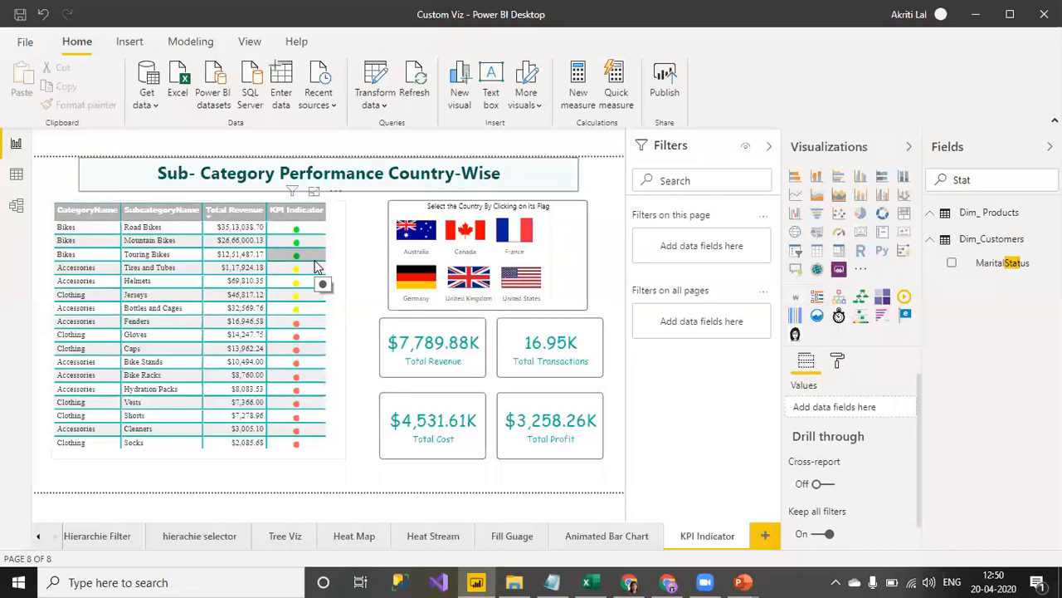
Step: Filter the KPI Indicator page by the France flag in the country selector
{"action": "left_click", "coordinate": [516, 237]}
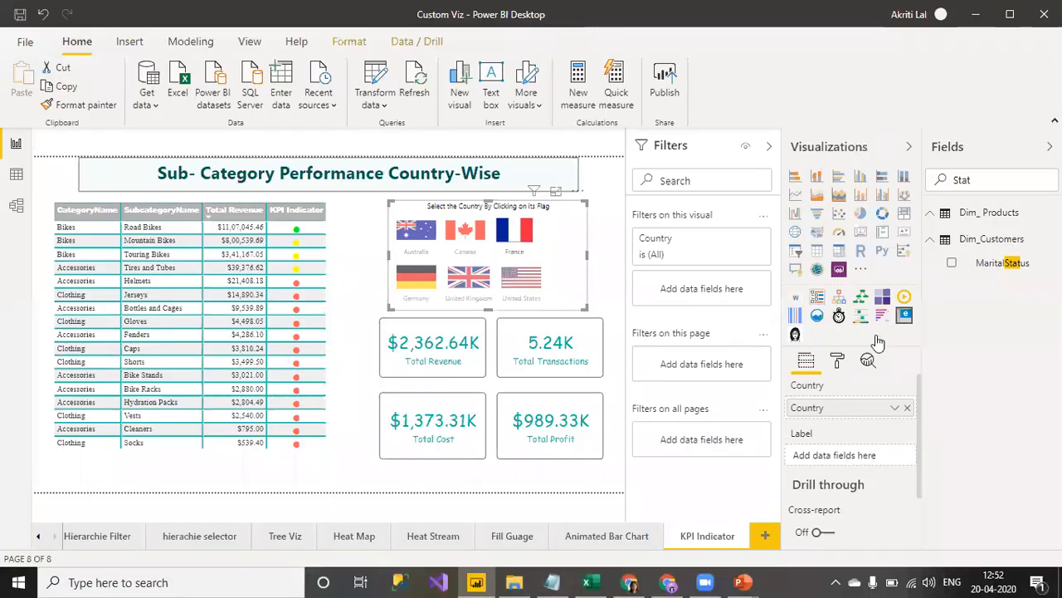
Step: Add a new report page and insert an enlarged table visual covering most of the canvas
{"action": "left_click", "coordinate": [767, 537]}
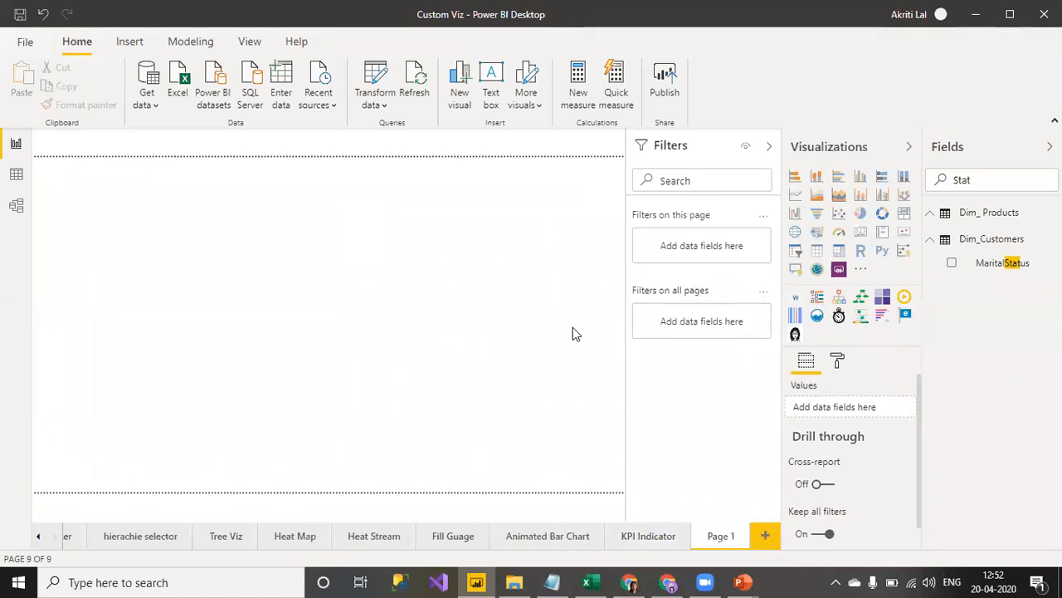
{"action": "left_click", "coordinate": [819, 254]}
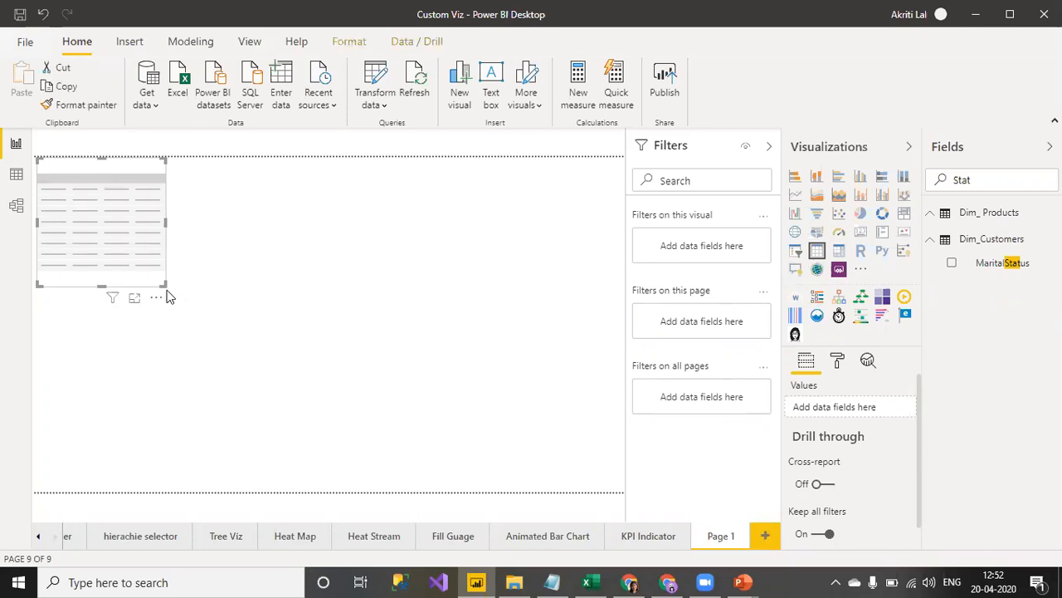
{"action": "left_click_drag", "start_coordinate": [164, 284], "coordinate": [419, 415]}
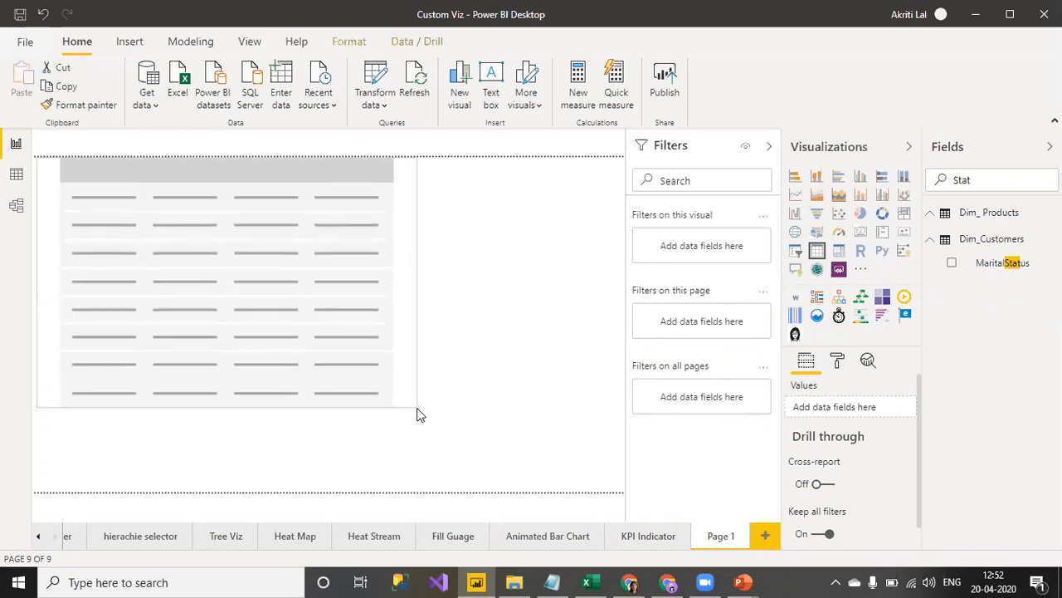
{"action": "left_click", "coordinate": [711, 436]}
Step: Find the category fields and add CategoryName and SubcategoryName from Dim_ Products to the empty table
{"action": "left_click", "coordinate": [991, 183]}
{"action": "key", "text": "ctrl+a"}
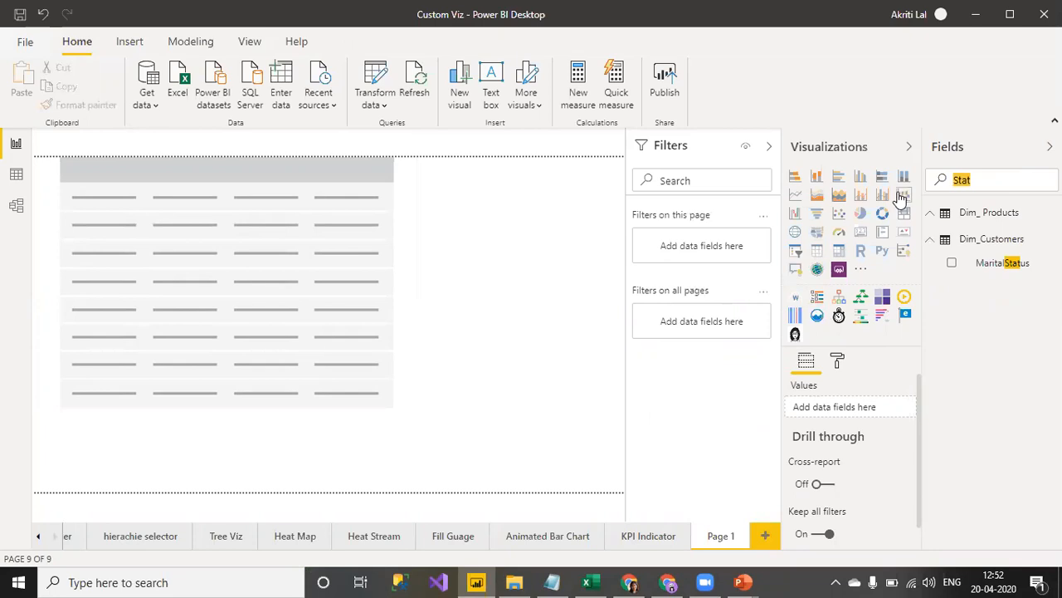
{"action": "key", "text": "BackSpace"}
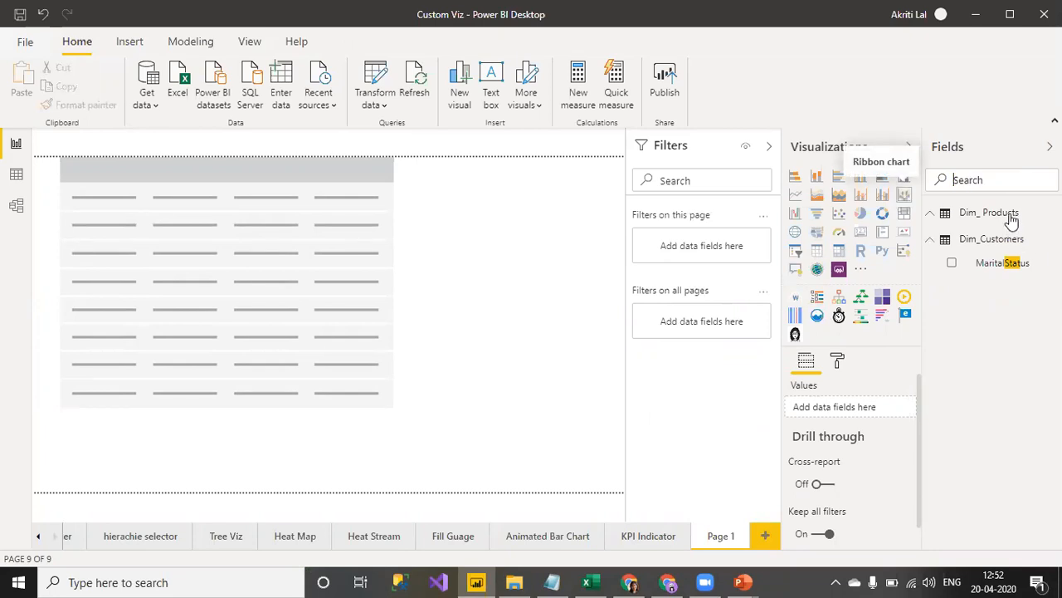
{"action": "type", "text": "Cat"}
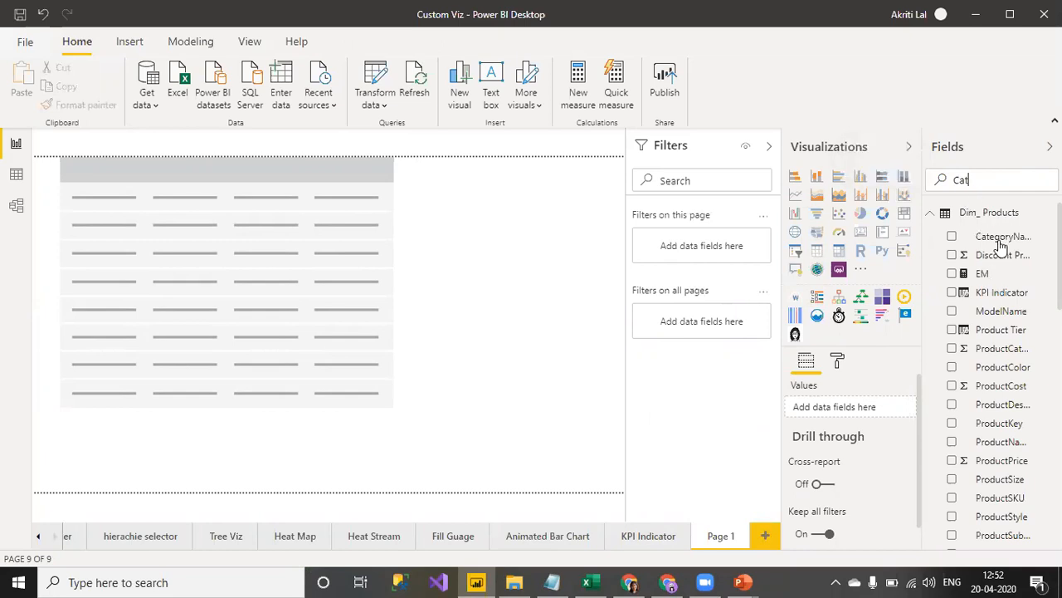
{"action": "left_click_drag", "start_coordinate": [1001, 243], "coordinate": [239, 267]}
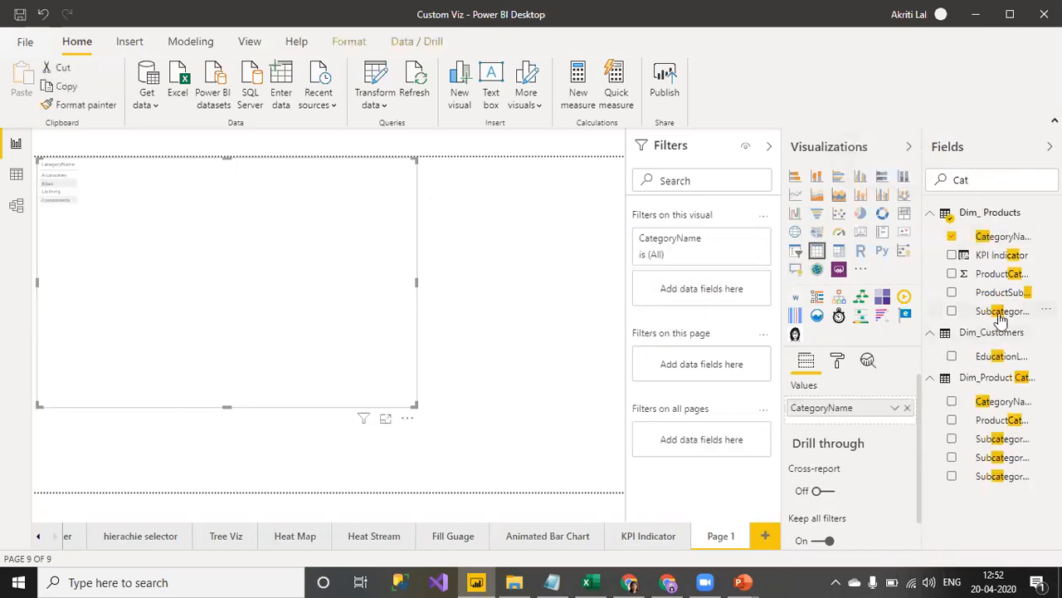
{"action": "left_click_drag", "start_coordinate": [1001, 314], "coordinate": [861, 424]}
Step: Search the fields for Total and add the Total Revenue measure from Fact_Sales 2015-17 to the table
{"action": "left_click_drag", "start_coordinate": [996, 180], "coordinate": [936, 188]}
{"action": "type", "text": "T"}
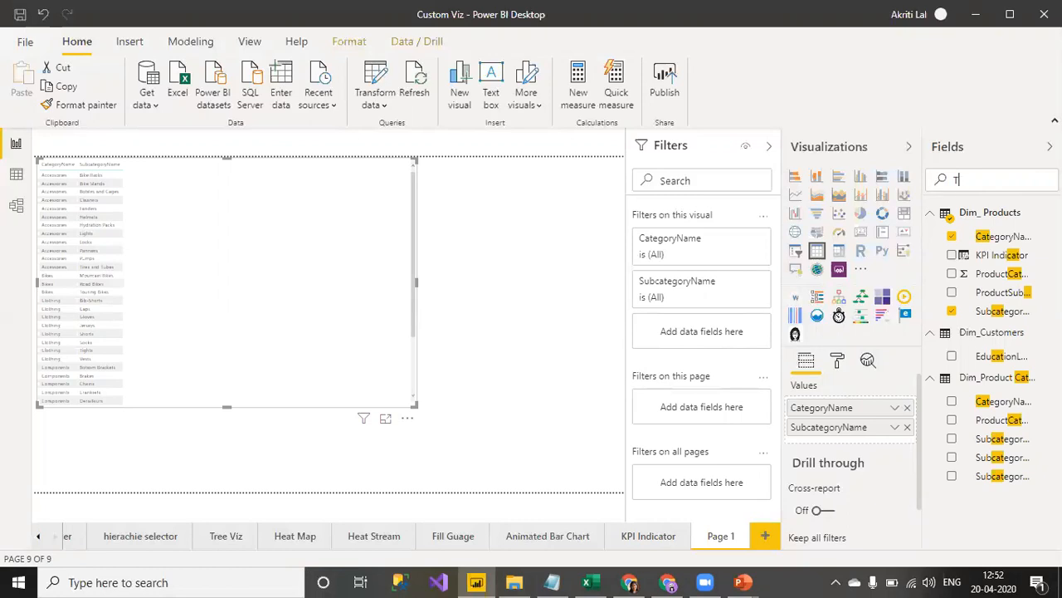
{"action": "type", "text": "otal"}
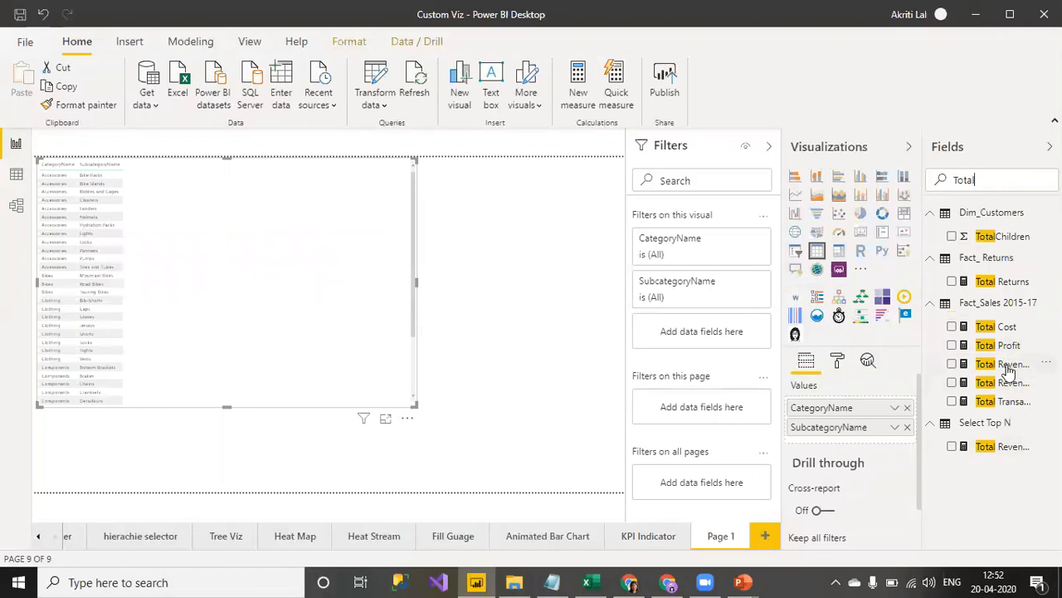
{"action": "left_click_drag", "start_coordinate": [1008, 369], "coordinate": [275, 254]}
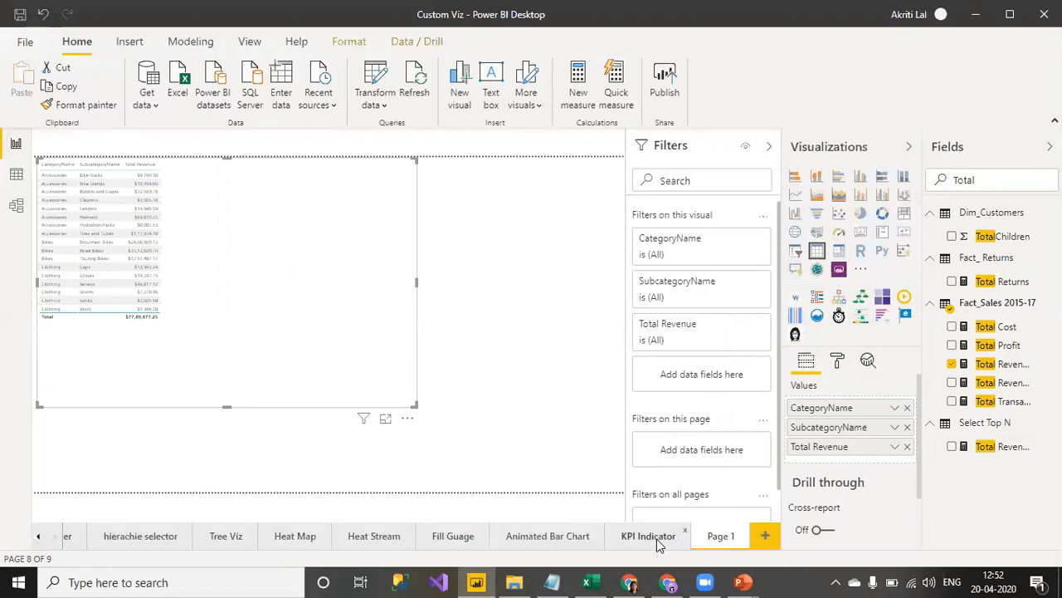
Step: Copy the formatting of the KPI Indicator page's table onto the new table on Page 1 with Format painter
{"action": "left_click", "coordinate": [657, 538]}
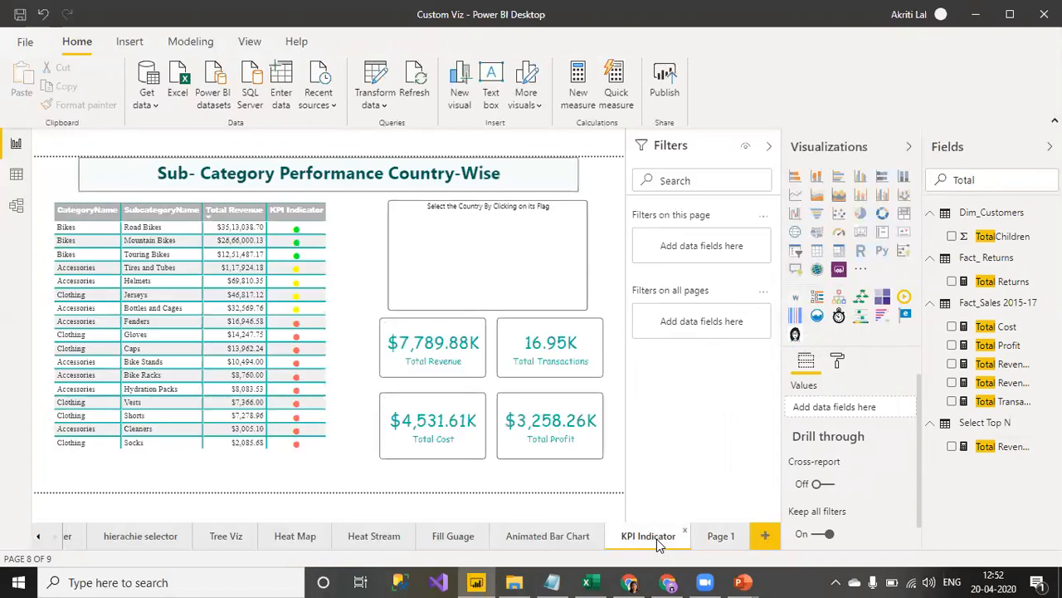
{"action": "left_click", "coordinate": [329, 311]}
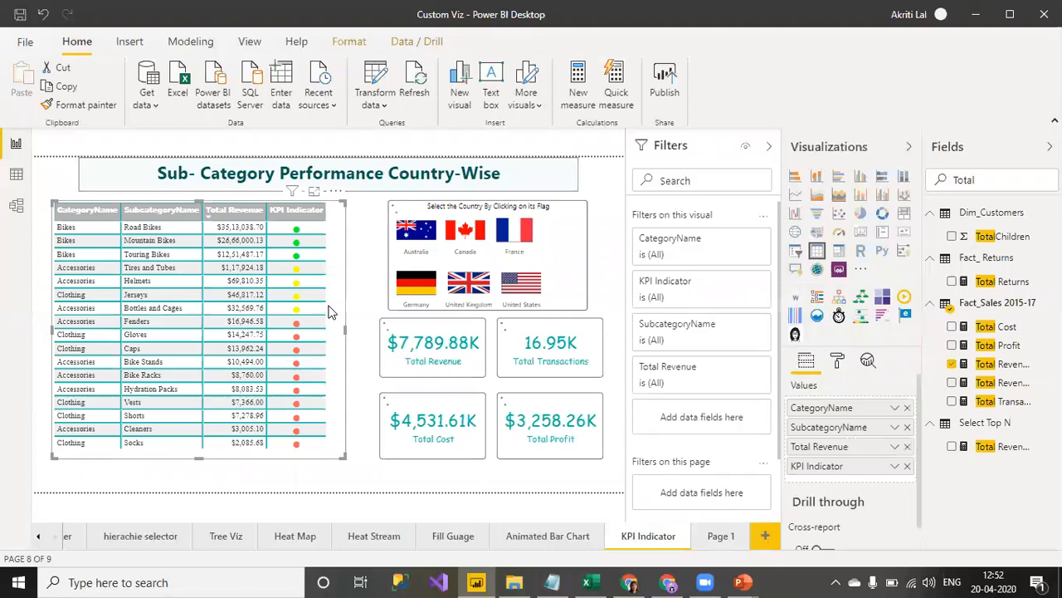
{"action": "left_click", "coordinate": [91, 106]}
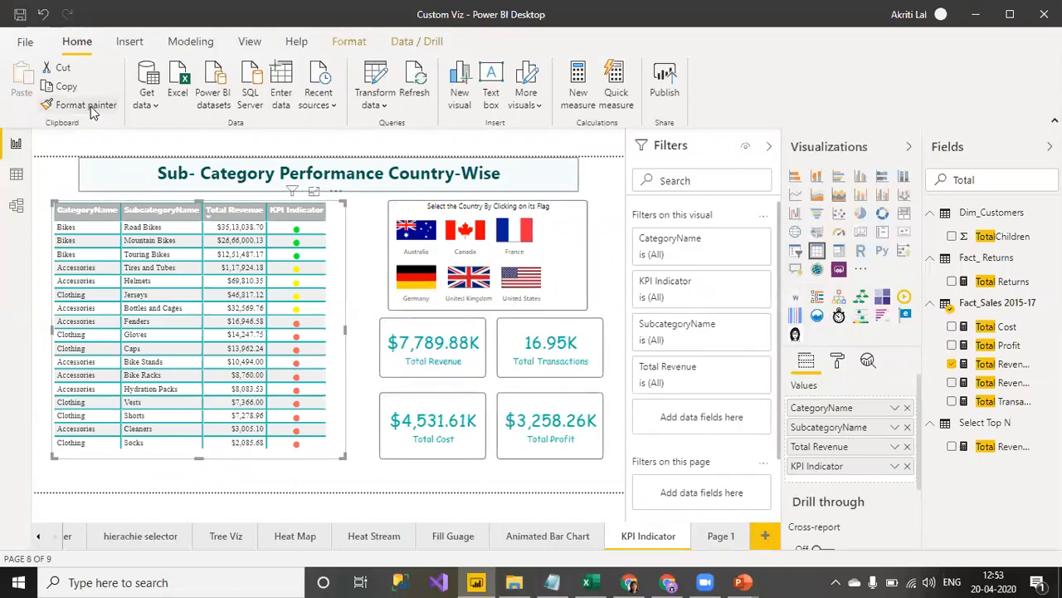
{"action": "left_click", "coordinate": [718, 541]}
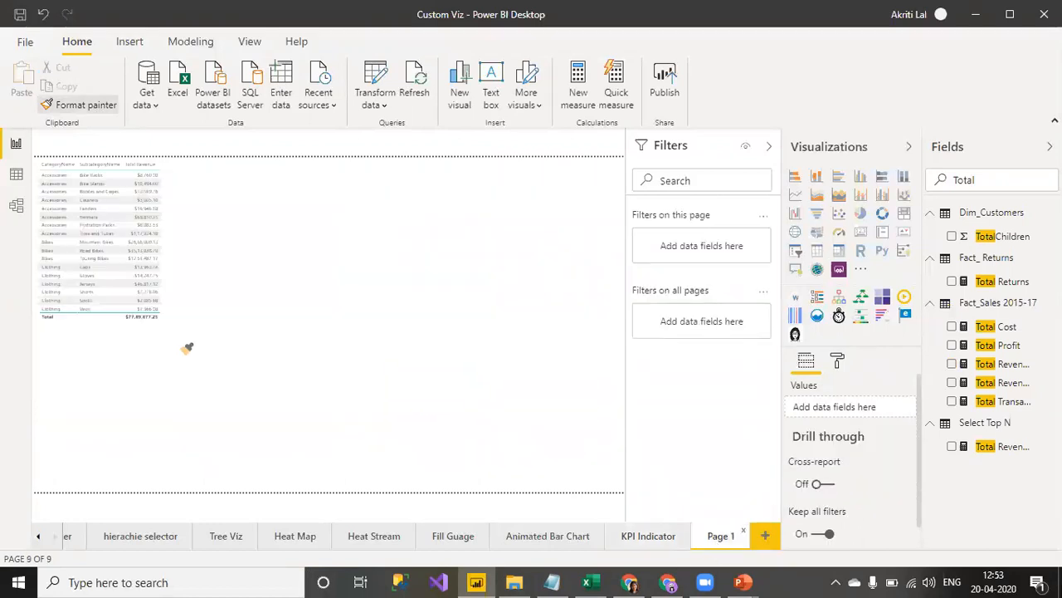
{"action": "left_click", "coordinate": [197, 284]}
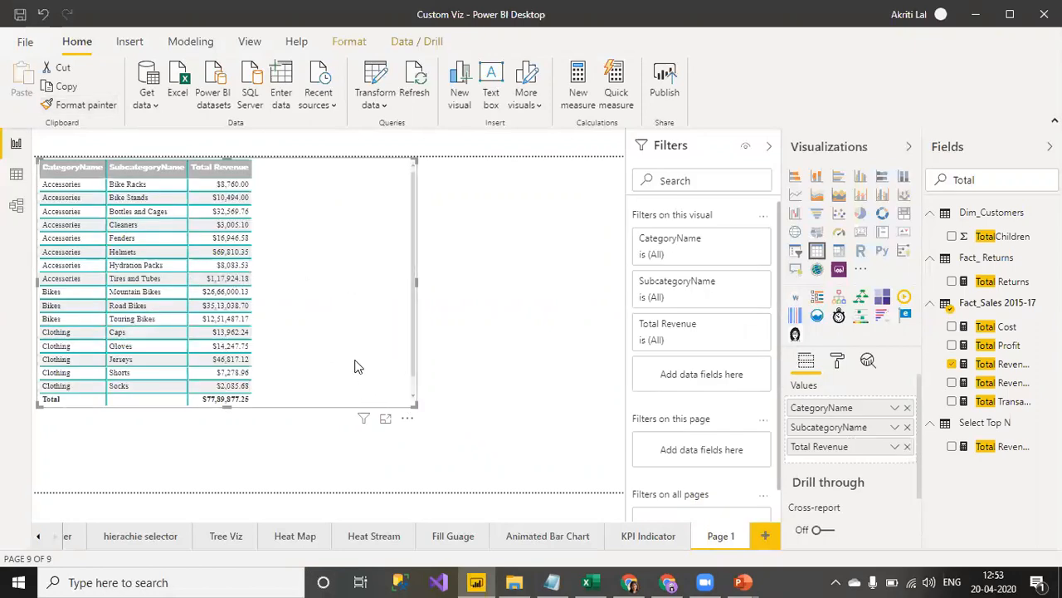
Step: Make the new table taller to fit all its rows and turn off its totals
{"action": "left_click_drag", "start_coordinate": [415, 405], "coordinate": [421, 454]}
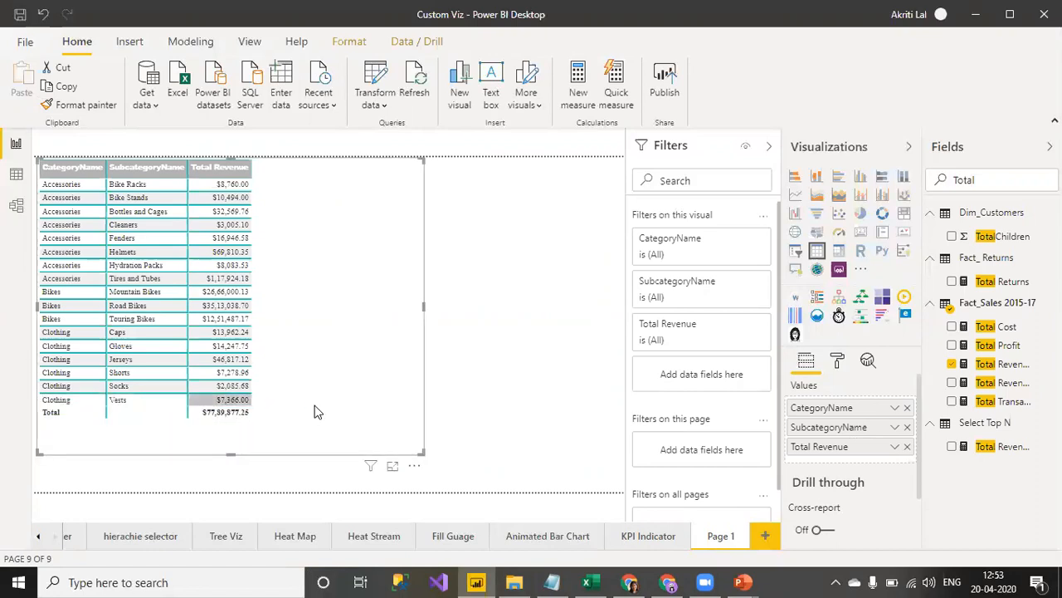
{"action": "left_click", "coordinate": [838, 363]}
{"action": "left_click_drag", "start_coordinate": [919, 430], "coordinate": [876, 473]}
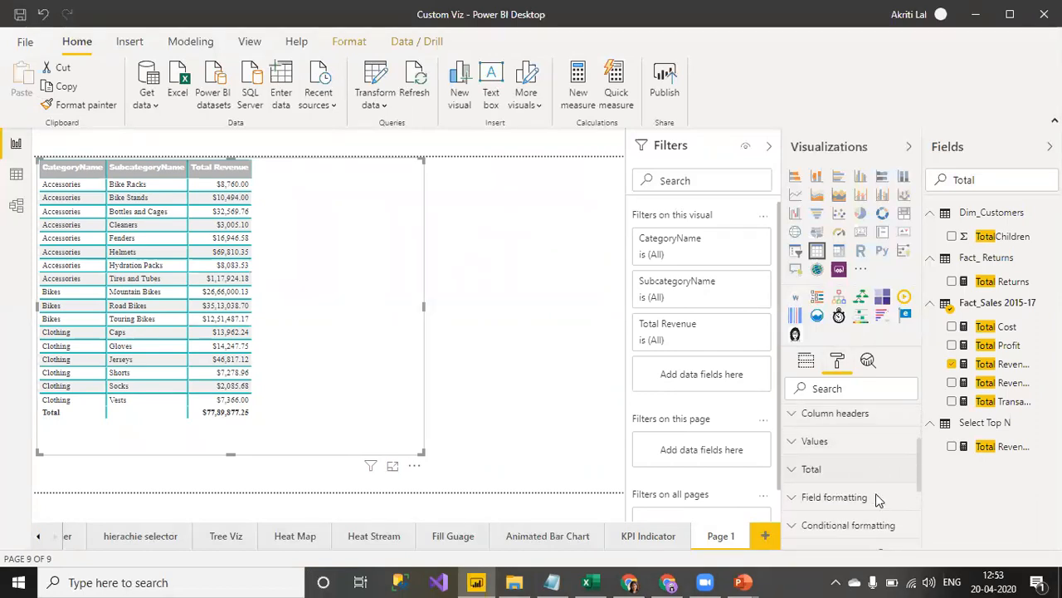
{"action": "left_click", "coordinate": [818, 518]}
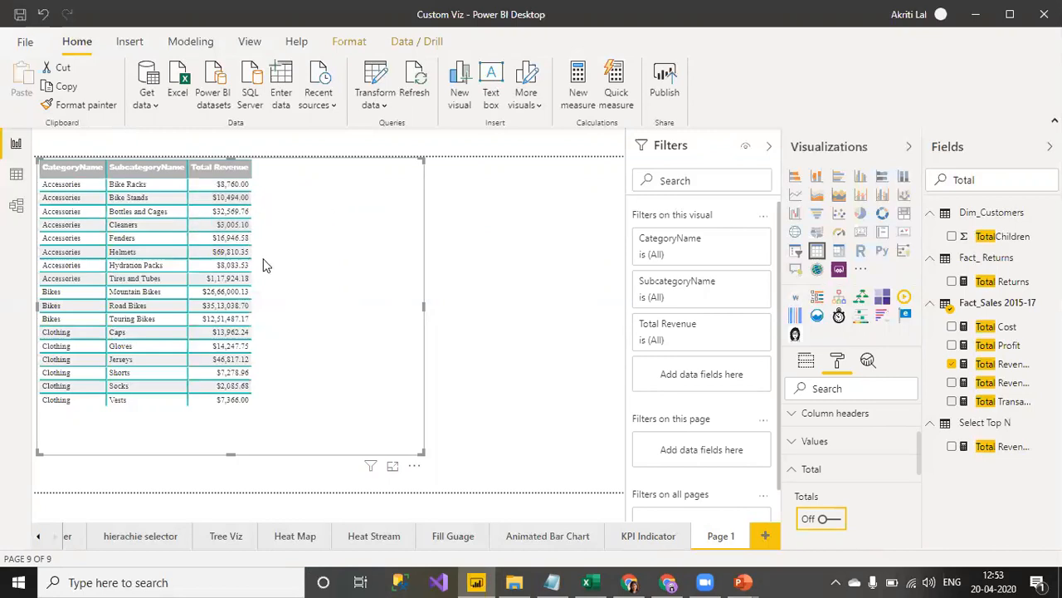
Step: Create a calculated column with the formula KPI Status = UNICHAR(11044)
{"action": "left_click", "coordinate": [199, 46]}
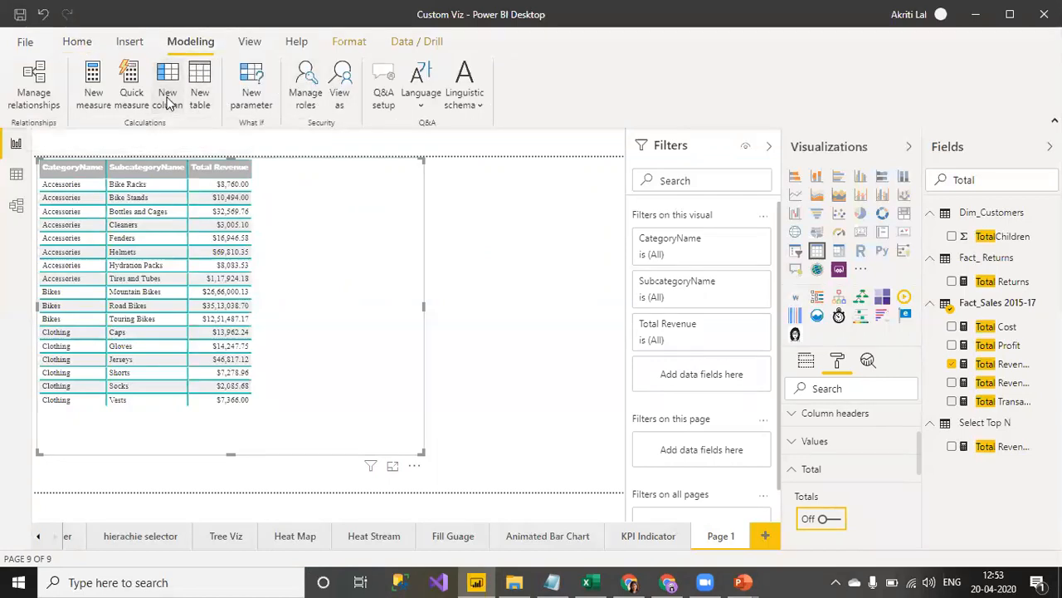
{"action": "left_click", "coordinate": [169, 101]}
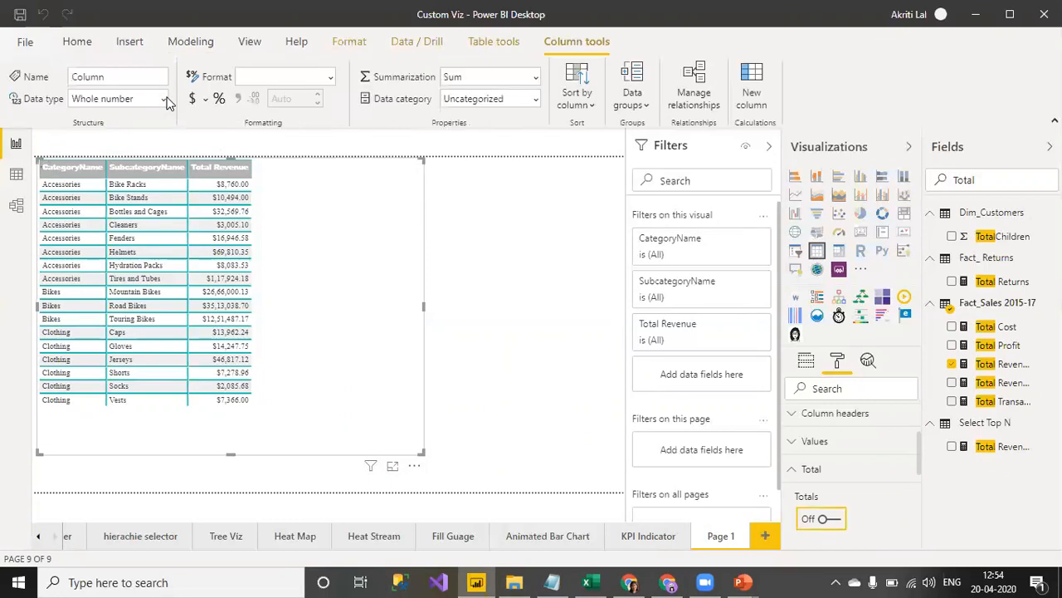
{"action": "key", "text": "BackSpace"}
{"action": "type", "text": "KPI Status"}
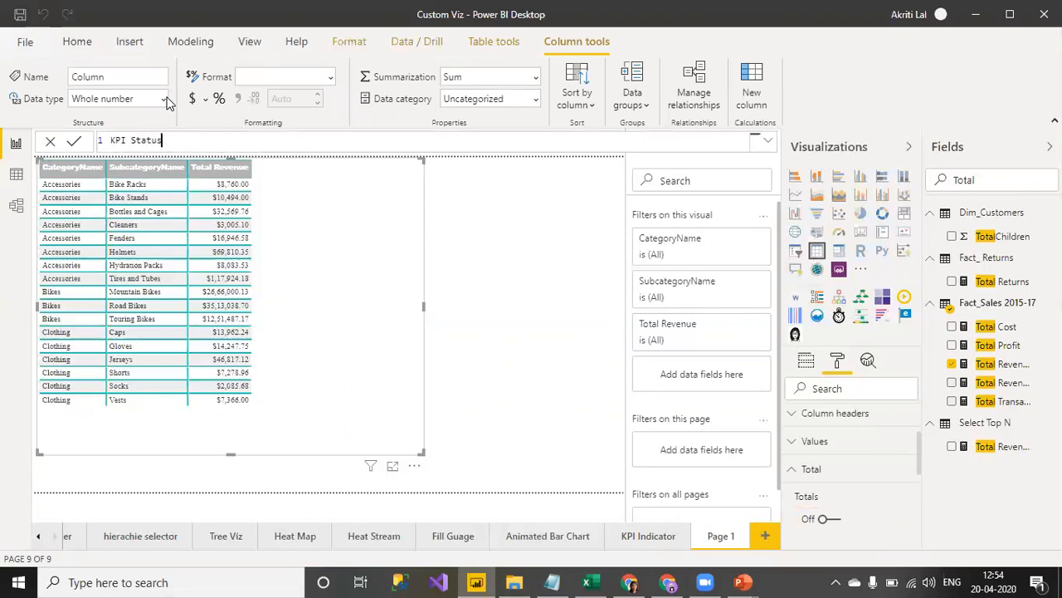
{"action": "type", "text": "="}
{"action": "type", "text": "Uni"}
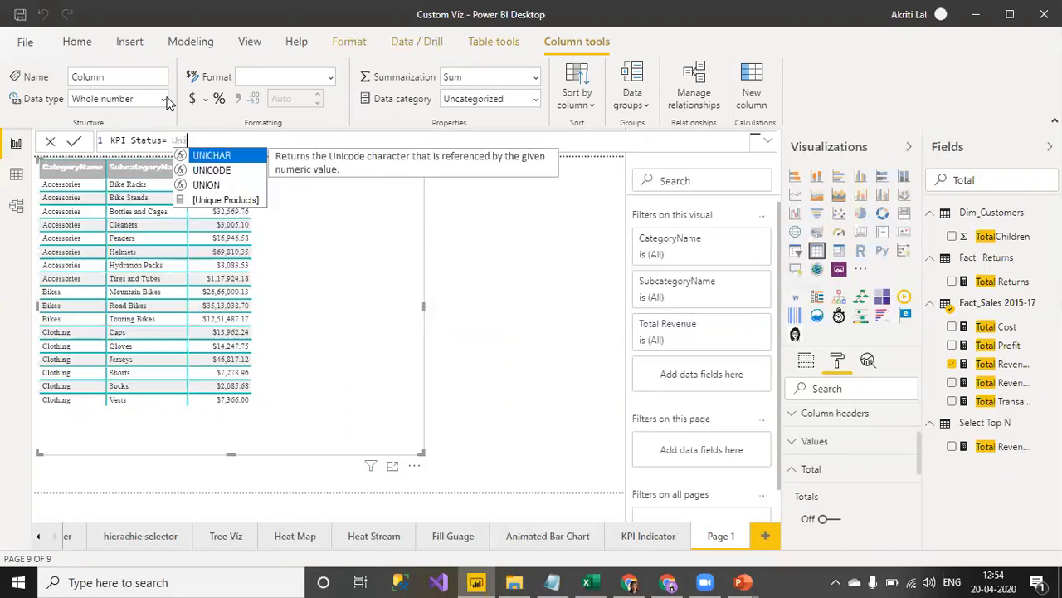
{"action": "key", "text": "Tab"}
{"action": "type", "text": "11044"}
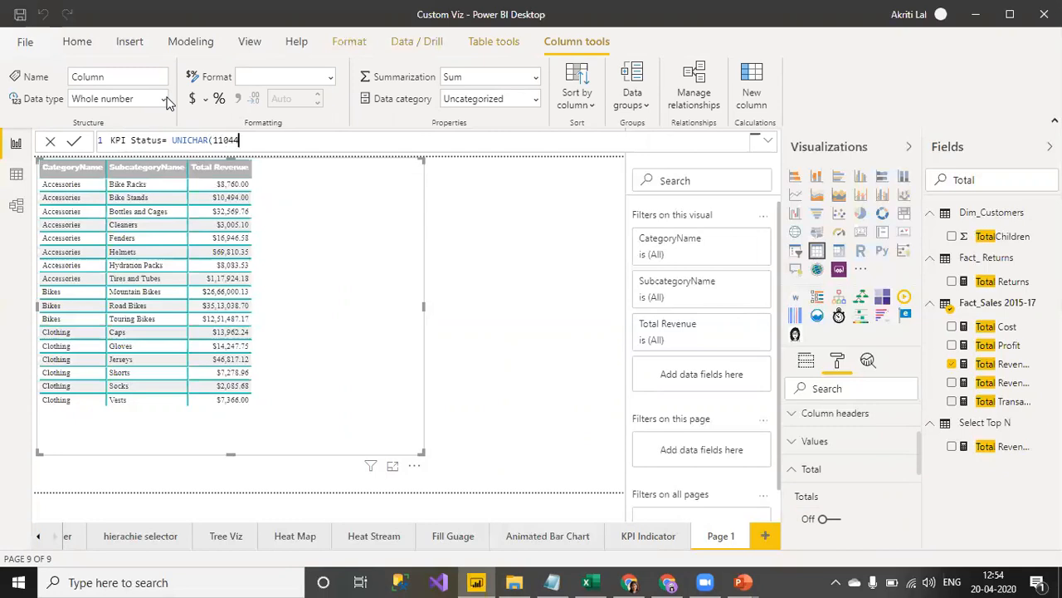
{"action": "type", "text": ")"}
{"action": "key", "text": "Return"}
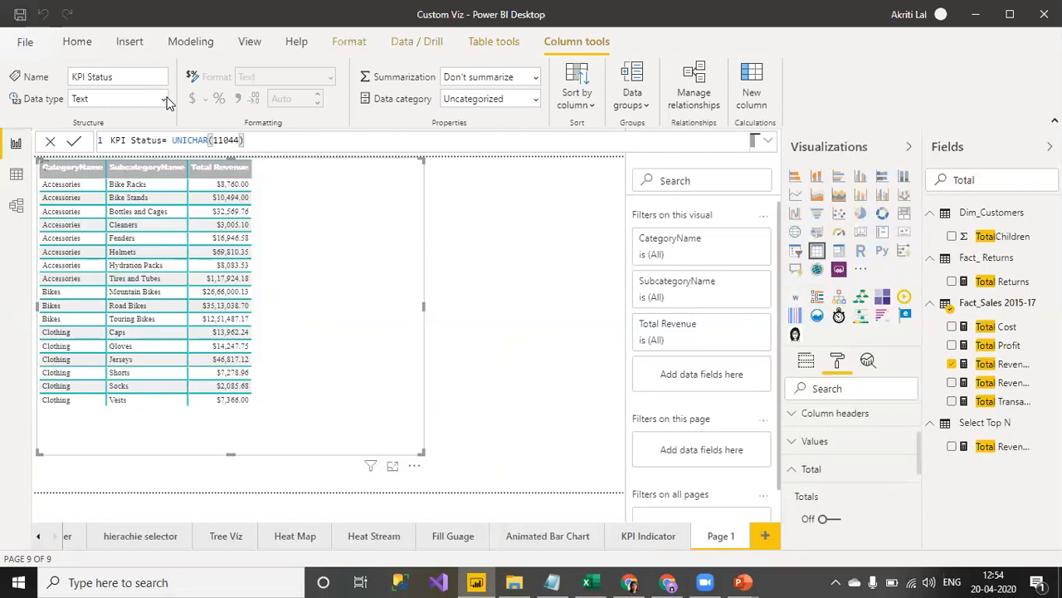
Step: Search the fields for KPI and add the KPI Status column from Dim_ Products to the table
{"action": "left_click_drag", "start_coordinate": [987, 179], "coordinate": [924, 178]}
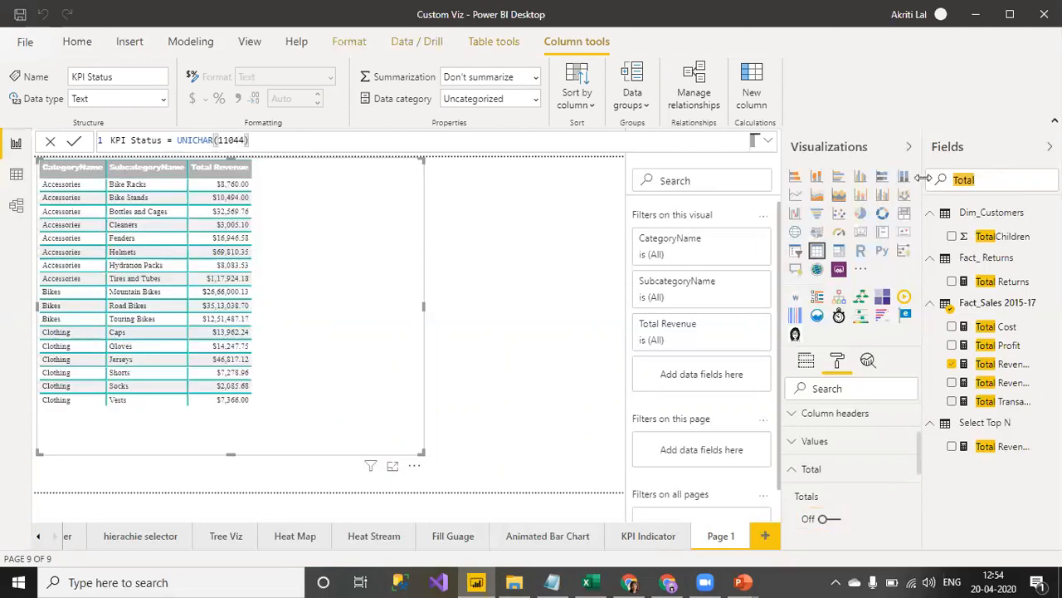
{"action": "type", "text": "Kip"}
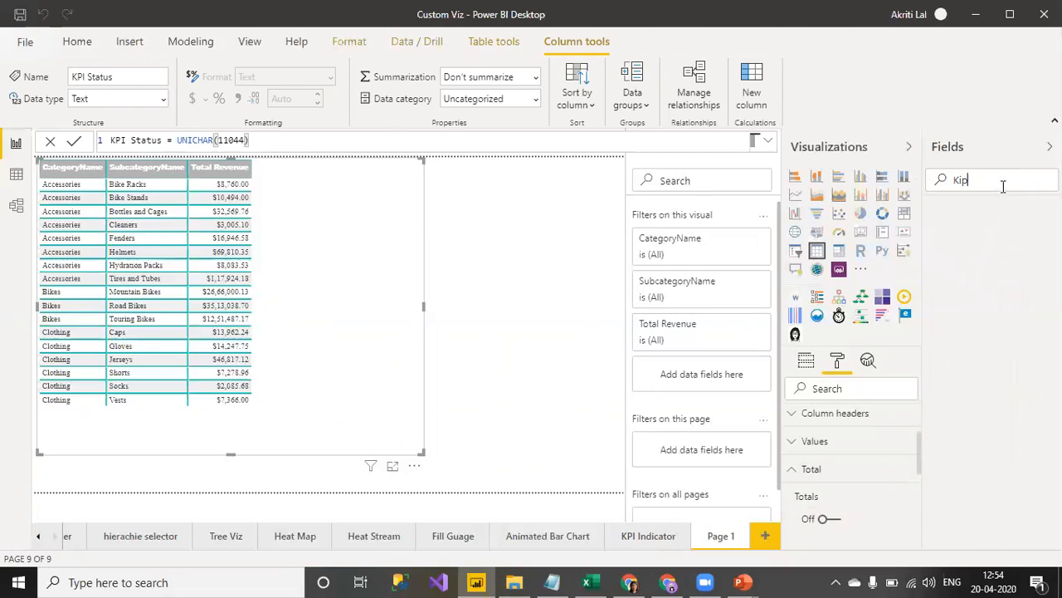
{"action": "key", "text": "BackSpace"}
{"action": "key", "text": "BackSpace"}
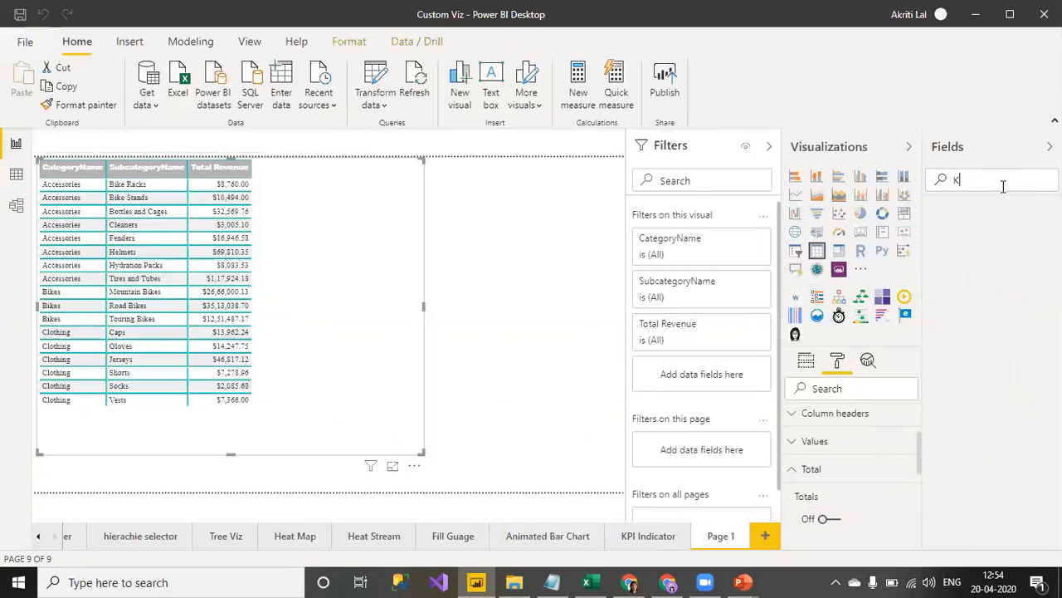
{"action": "type", "text": "PI"}
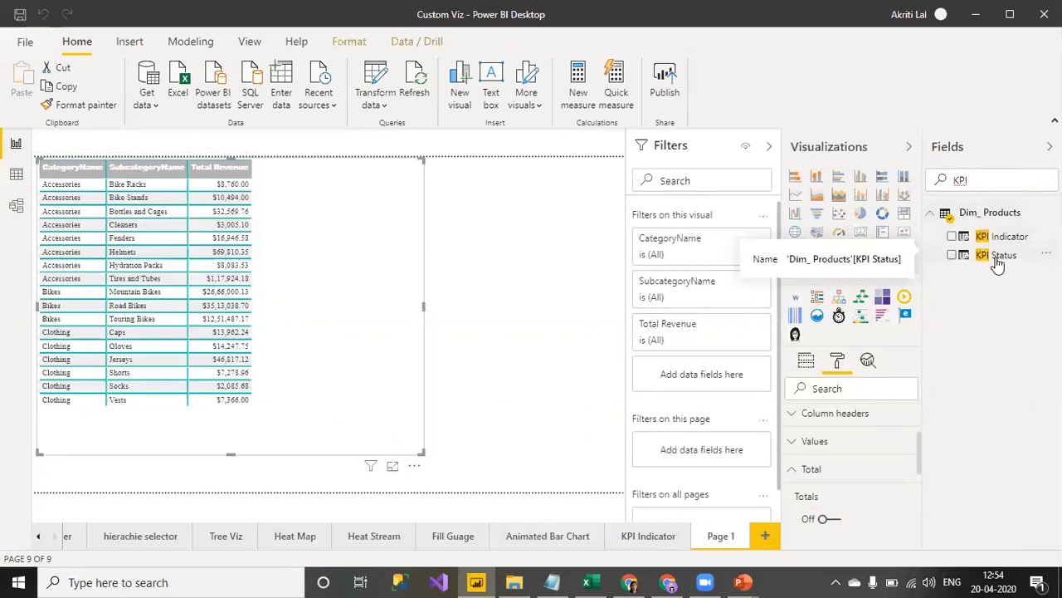
{"action": "left_click_drag", "start_coordinate": [999, 259], "coordinate": [335, 274]}
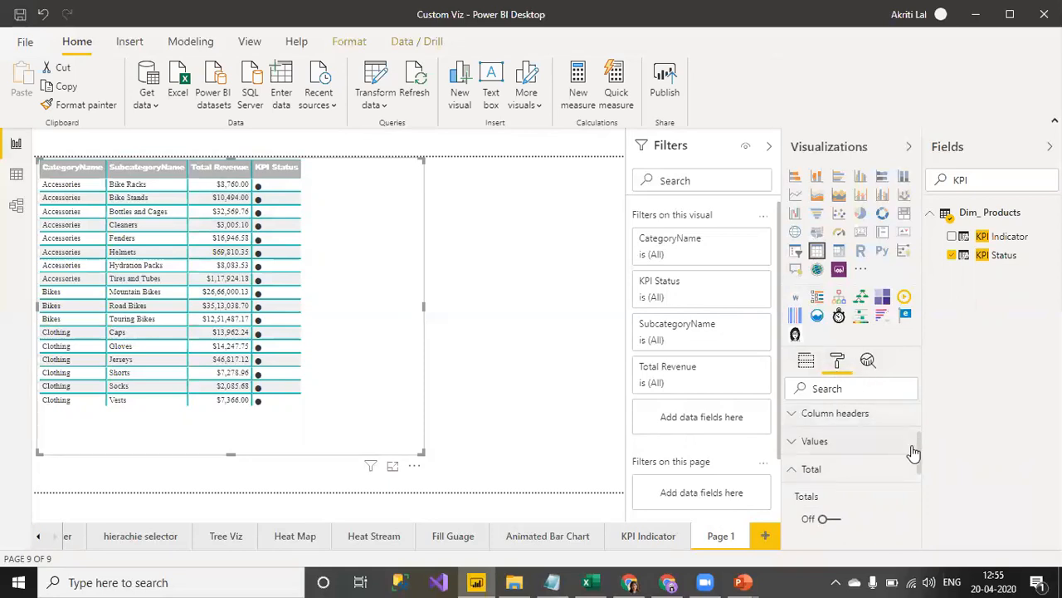
Step: Select KPI Status in the table's conditional formatting and turn on its font color formatting
{"action": "left_click_drag", "start_coordinate": [918, 444], "coordinate": [918, 495]}
{"action": "left_click", "coordinate": [871, 460]}
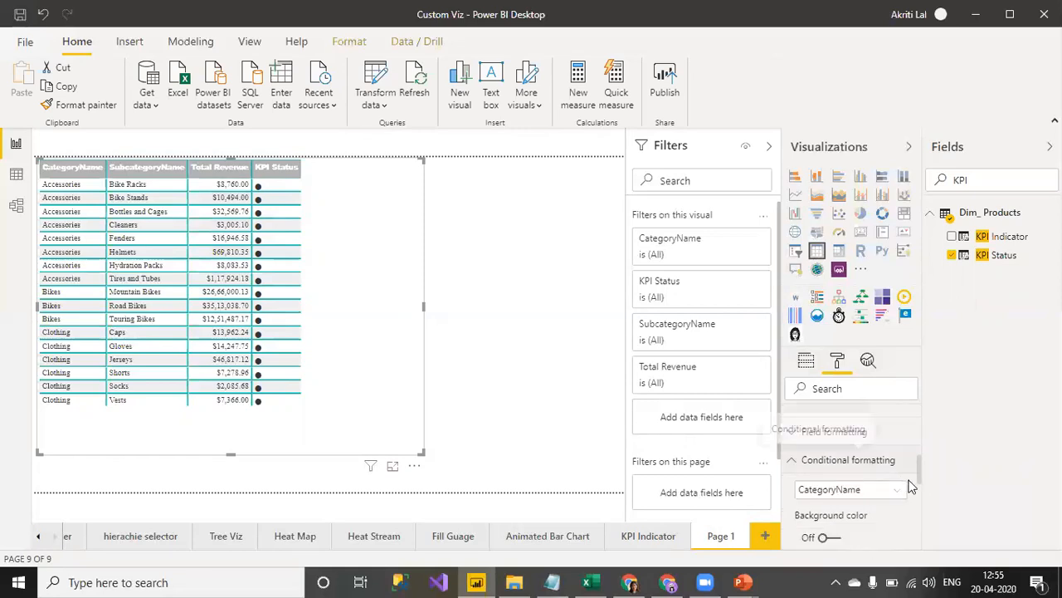
{"action": "left_click_drag", "start_coordinate": [920, 472], "coordinate": [918, 477]}
{"action": "left_click", "coordinate": [899, 445]}
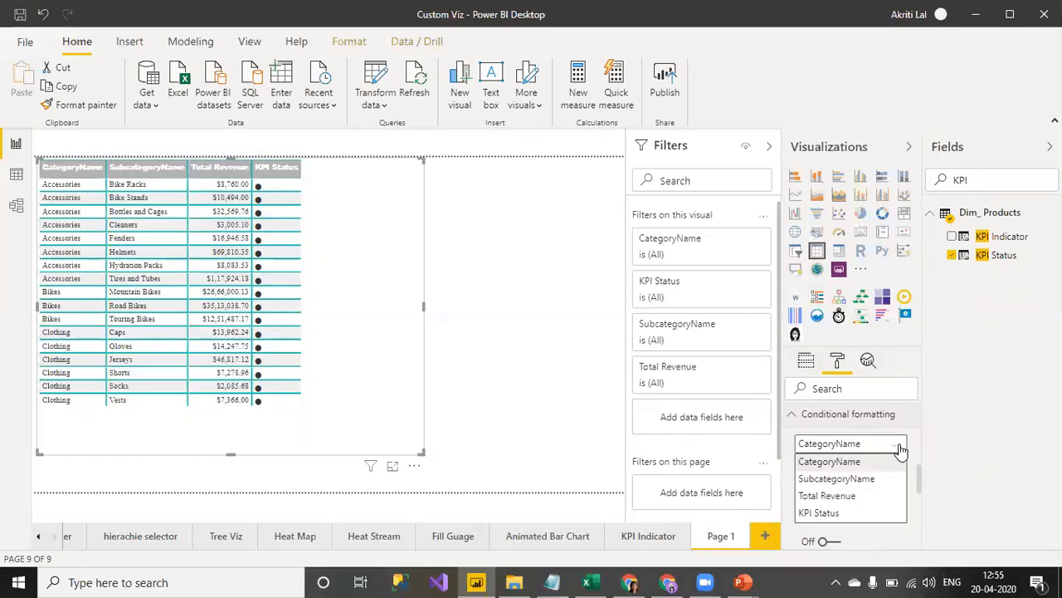
{"action": "left_click", "coordinate": [863, 512]}
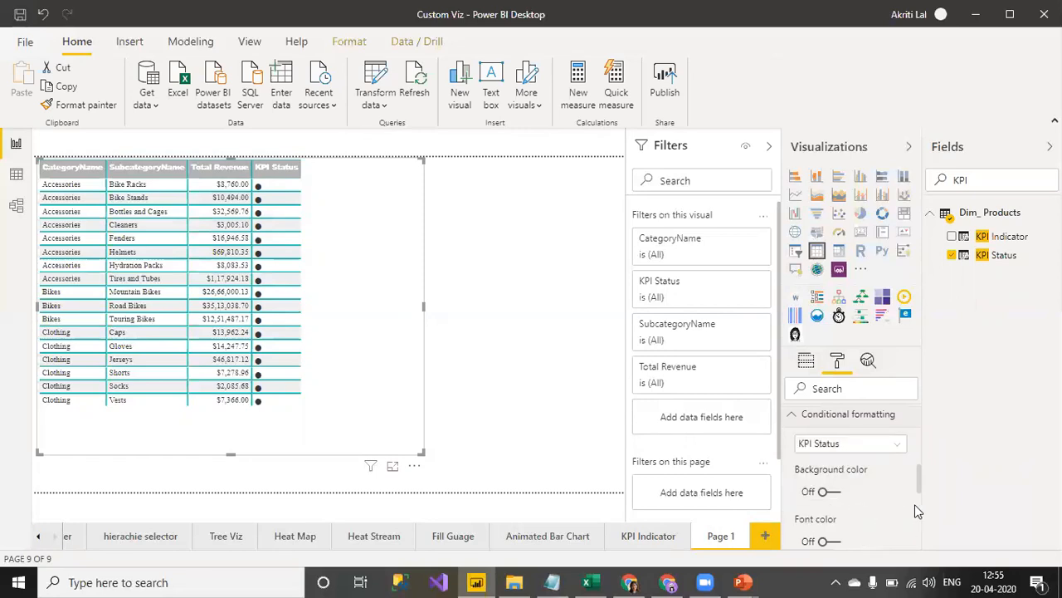
{"action": "left_click_drag", "start_coordinate": [916, 477], "coordinate": [915, 489]}
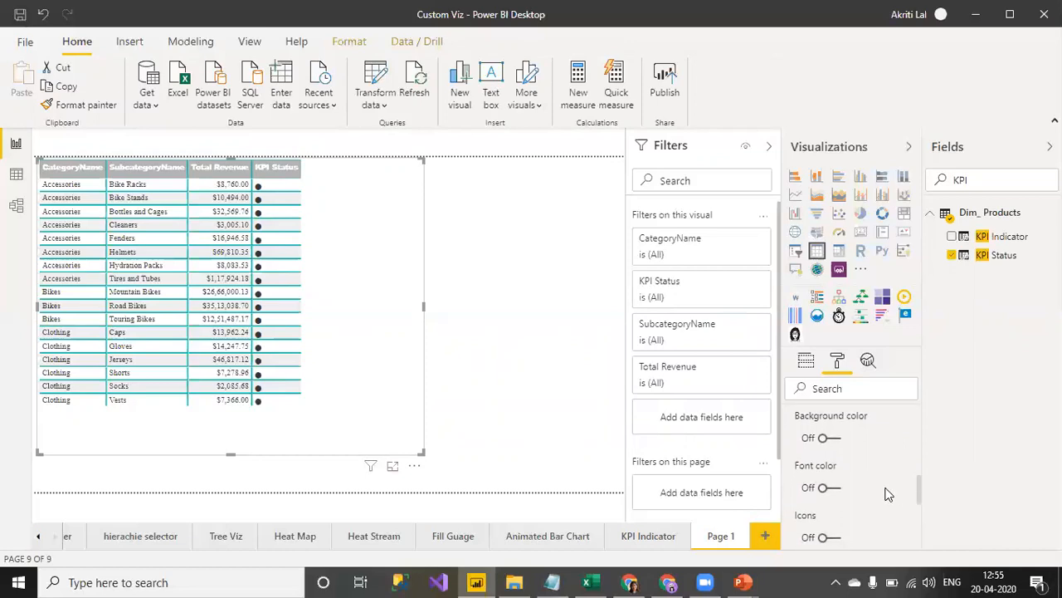
{"action": "left_click", "coordinate": [838, 491]}
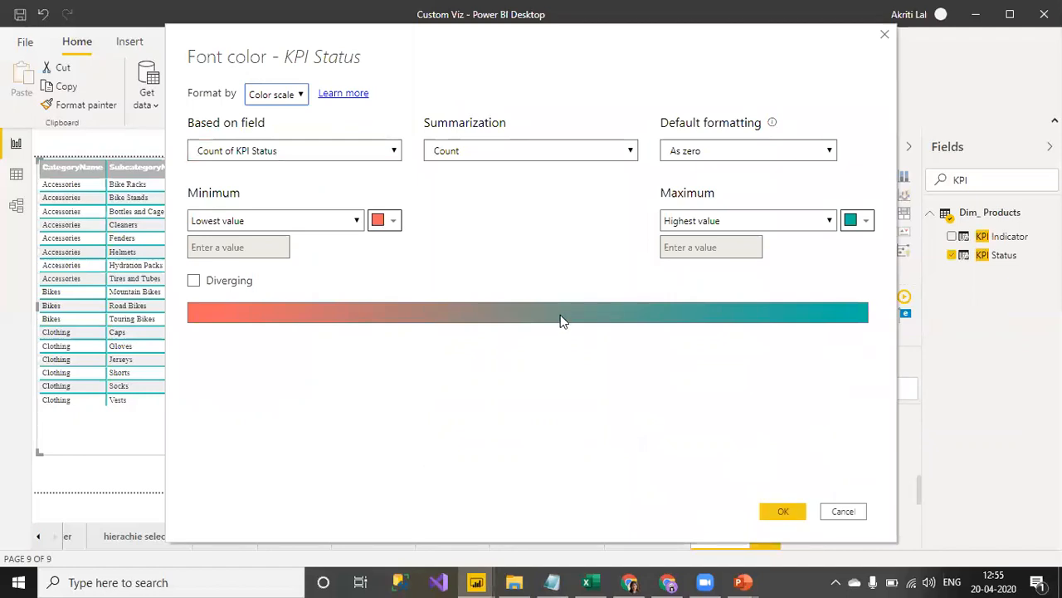
Step: Set the KPI Status font color to format by rules based on the Total Revenue field
{"action": "left_click", "coordinate": [302, 96]}
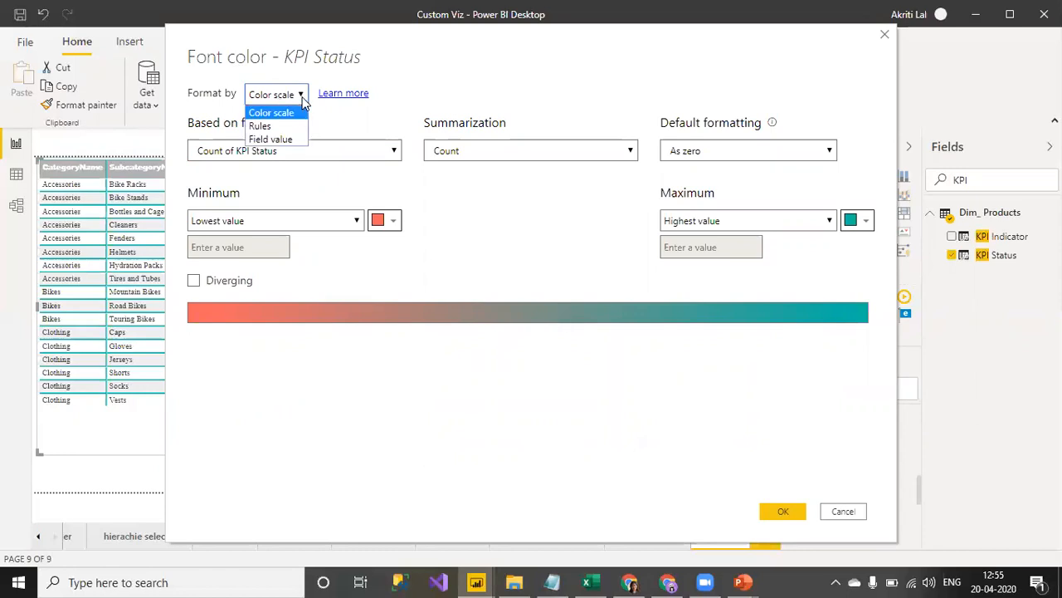
{"action": "left_click", "coordinate": [266, 126]}
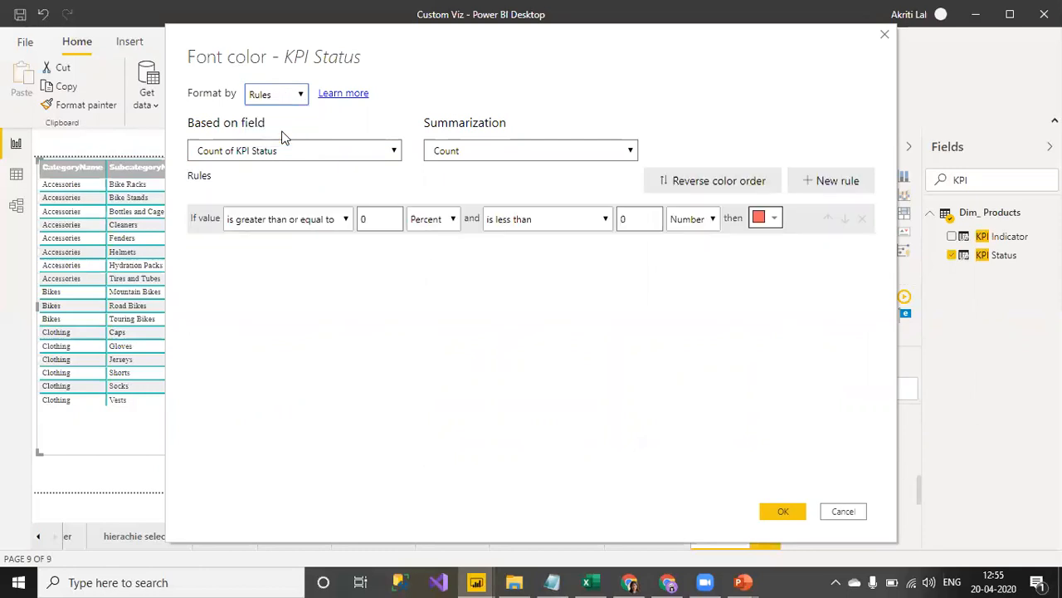
{"action": "left_click", "coordinate": [395, 150]}
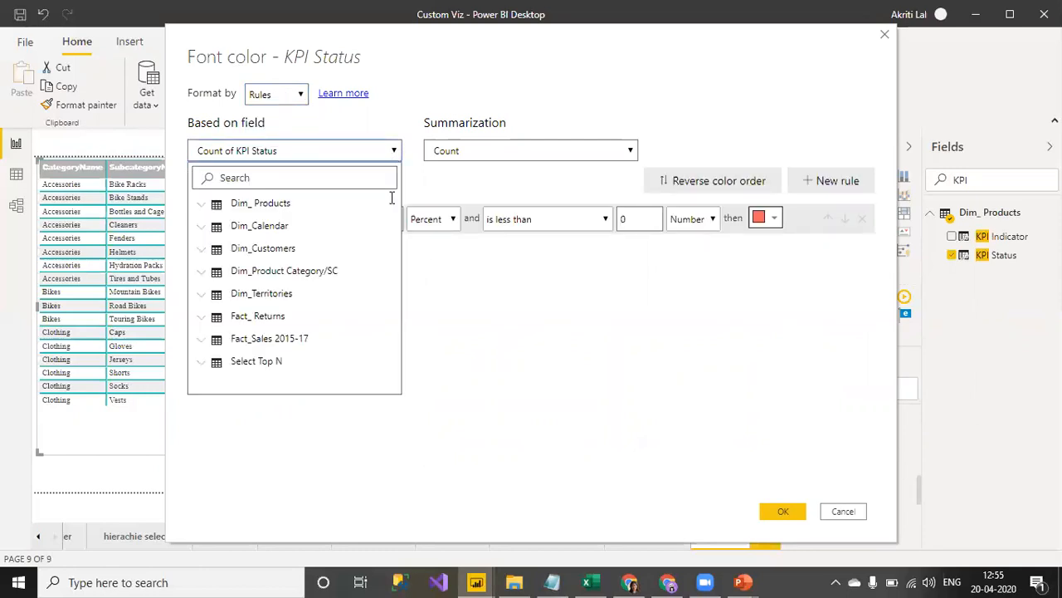
{"action": "left_click", "coordinate": [305, 343]}
{"action": "left_click_drag", "start_coordinate": [395, 234], "coordinate": [396, 372]}
{"action": "left_click", "coordinate": [286, 304]}
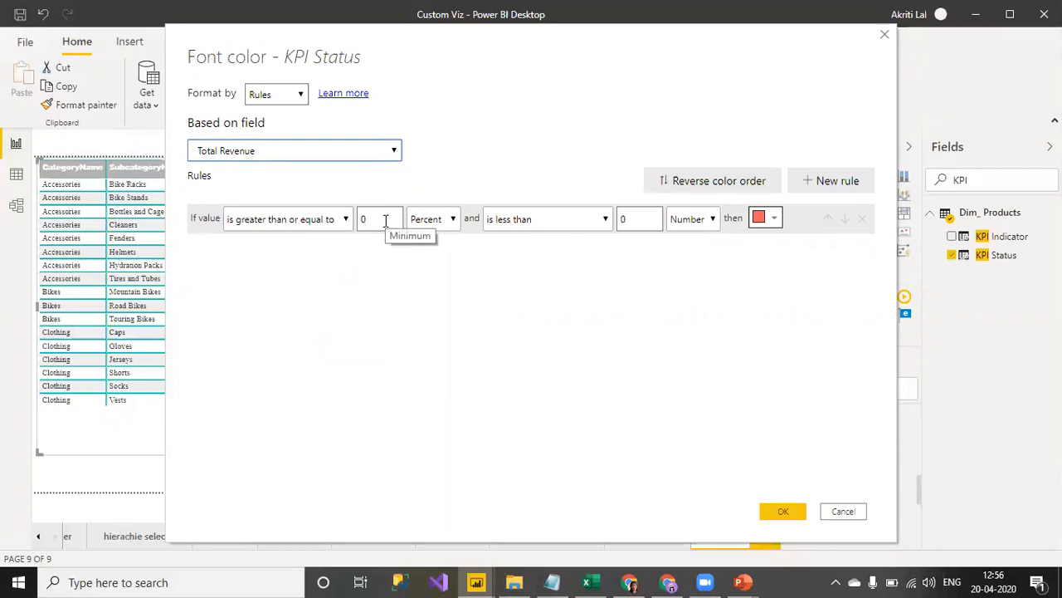
Step: Define the first rule to color values from 0 to less than 30000, as numbers, in red
{"action": "left_click", "coordinate": [433, 219]}
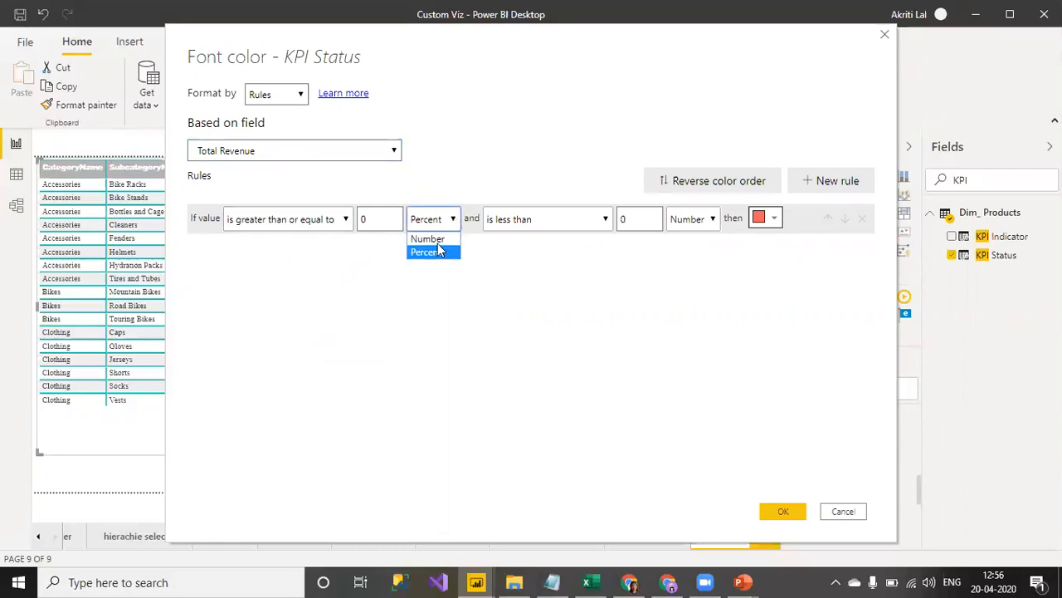
{"action": "left_click", "coordinate": [428, 239]}
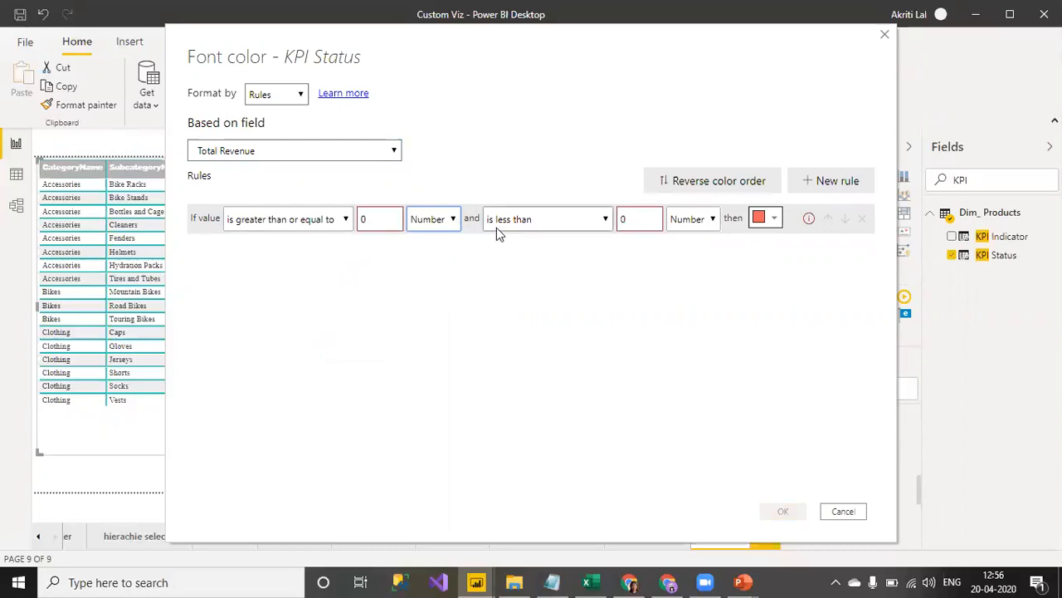
{"action": "double_click", "coordinate": [624, 220]}
{"action": "type", "text": "30000"}
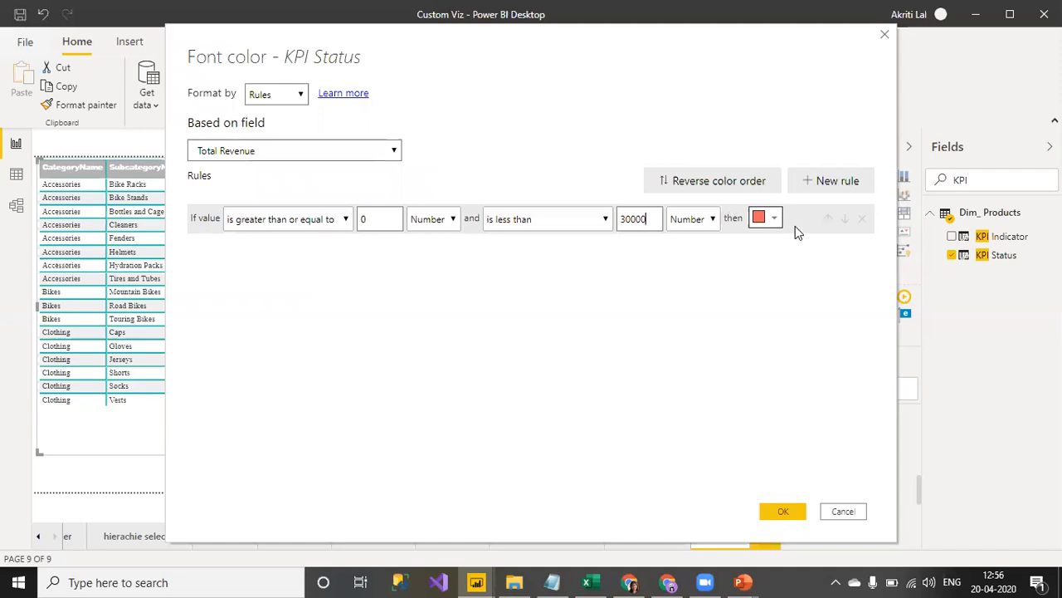
{"action": "left_click", "coordinate": [773, 220]}
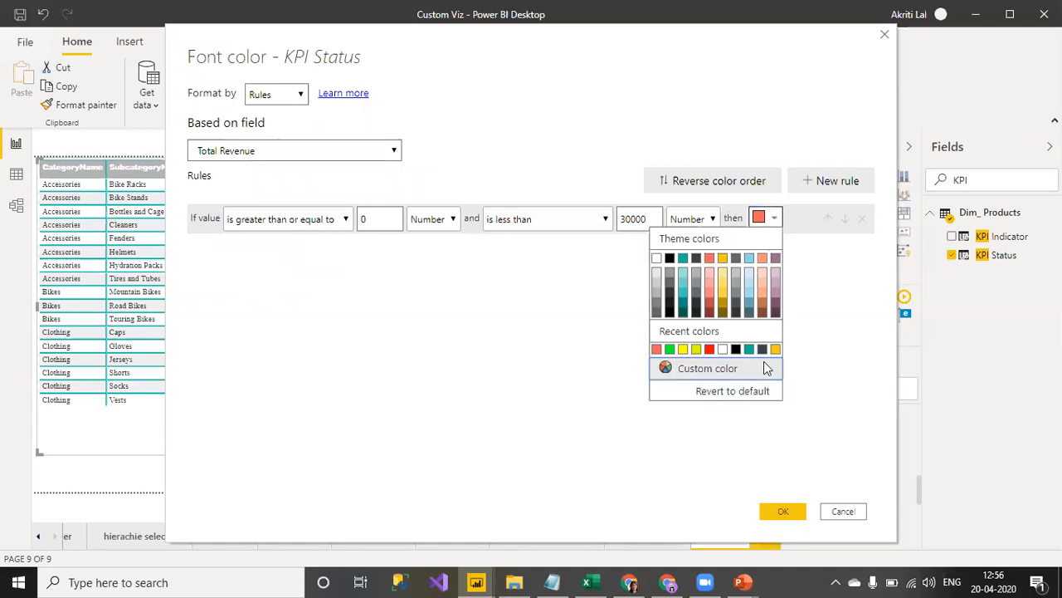
{"action": "left_click", "coordinate": [727, 370]}
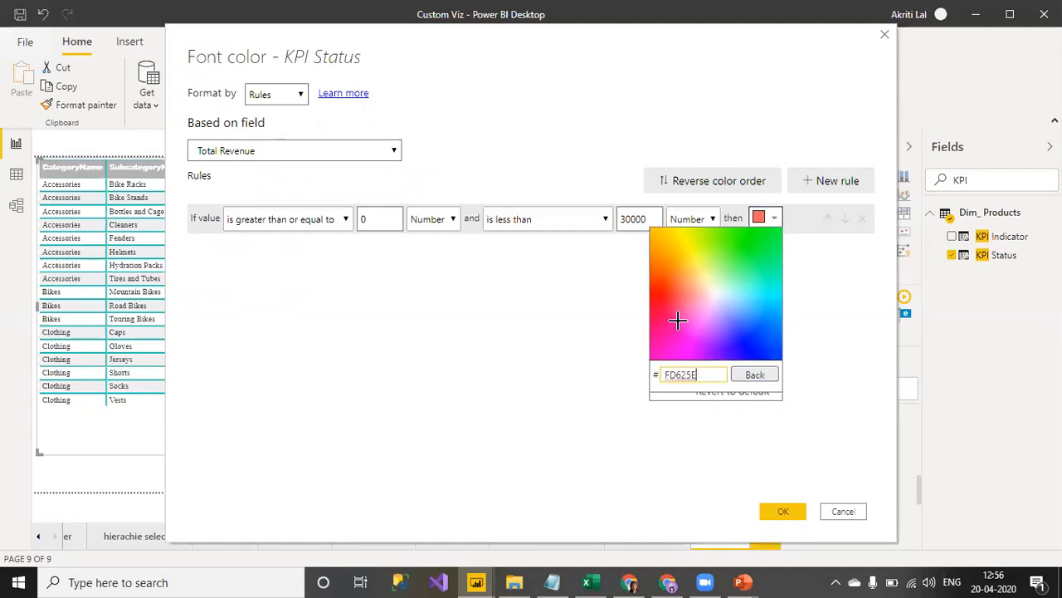
{"action": "left_click", "coordinate": [664, 297]}
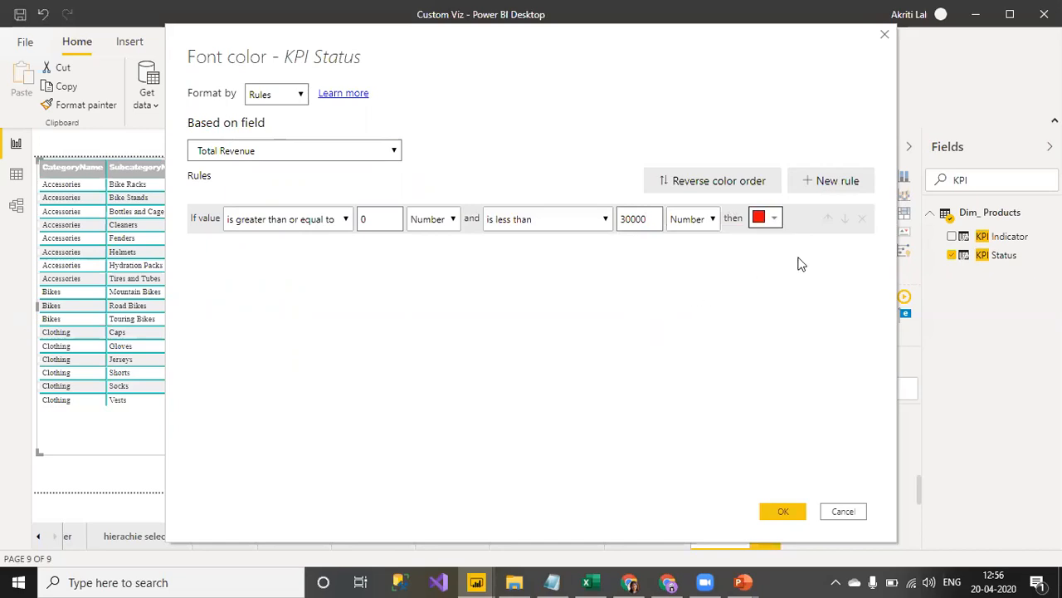
Step: Add a second rule with a lower limit of greater than or equal to 30000, as a number
{"action": "left_click", "coordinate": [825, 181]}
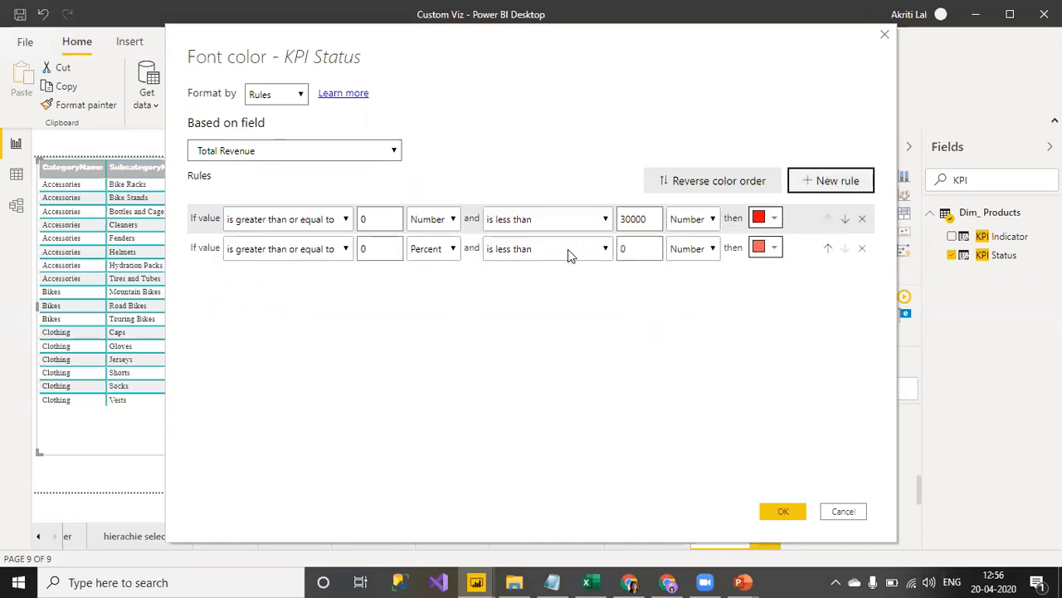
{"action": "left_click", "coordinate": [657, 219]}
{"action": "left_click_drag", "start_coordinate": [657, 219], "coordinate": [583, 224]}
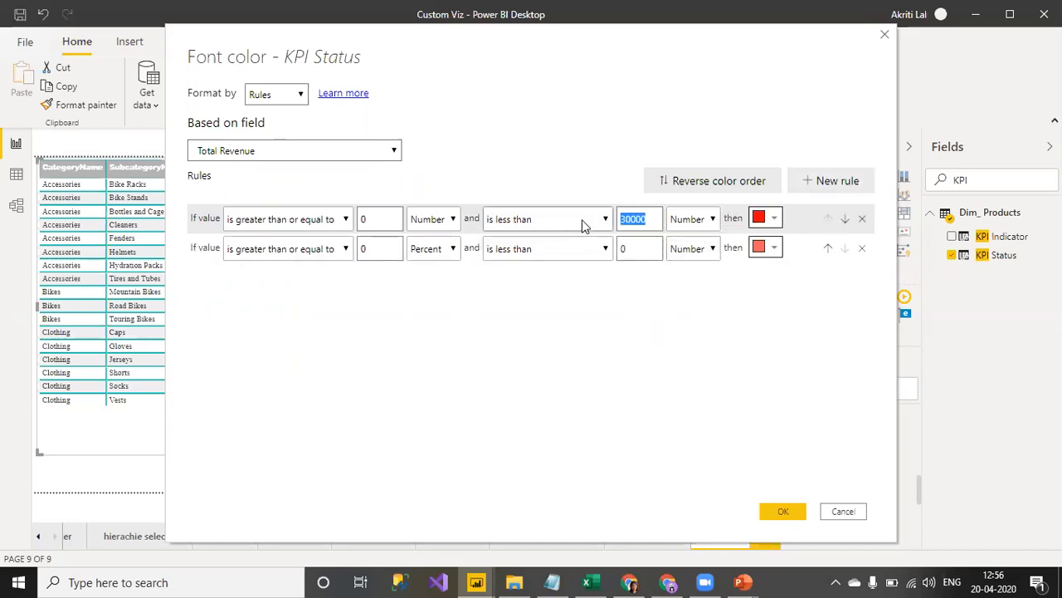
{"action": "key", "text": "ctrl+c"}
{"action": "left_click", "coordinate": [377, 248]}
{"action": "key", "text": "ctrl+a"}
{"action": "key", "text": "ctrl+v"}
{"action": "left_click", "coordinate": [452, 249]}
{"action": "left_click", "coordinate": [452, 271]}
Step: Set the second rule's upper limit to less than 1000000 and its color to a custom yellow
{"action": "left_click", "coordinate": [637, 249]}
{"action": "key", "text": "ctrl+a"}
{"action": "type", "text": "10"}
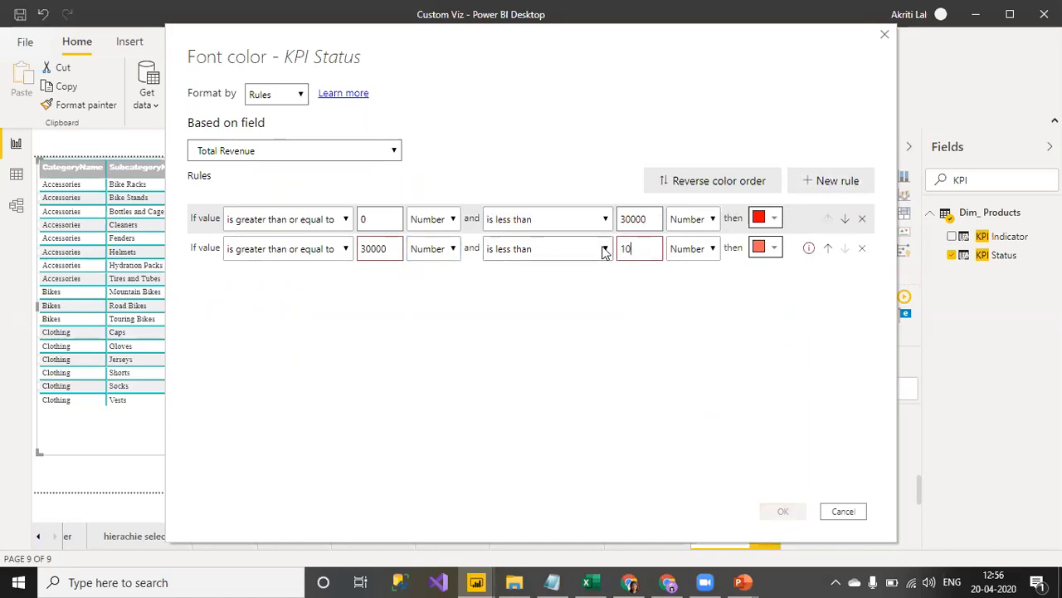
{"action": "type", "text": "00000"}
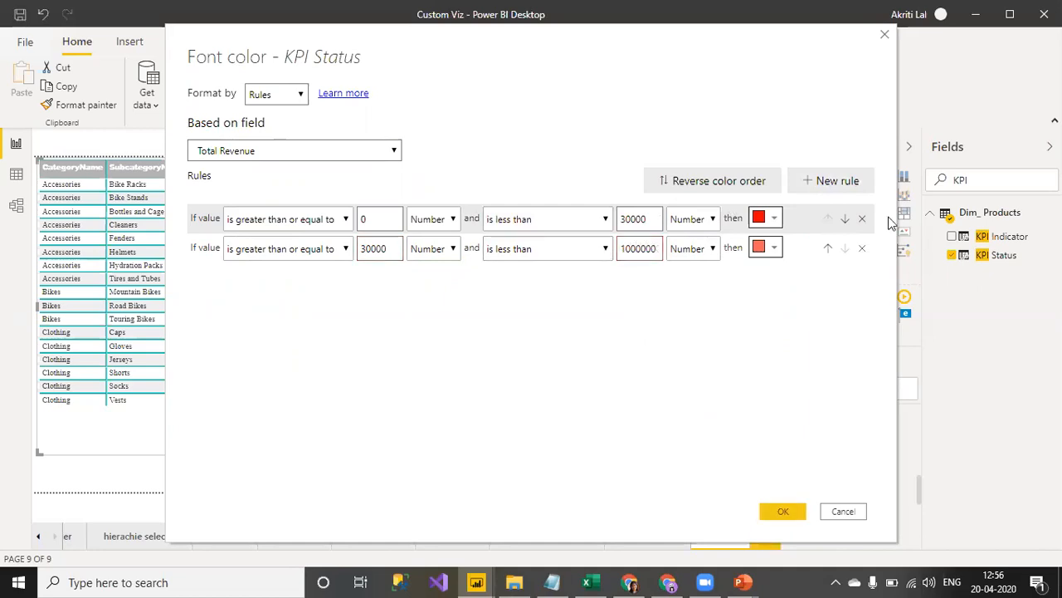
{"action": "left_click", "coordinate": [774, 249]}
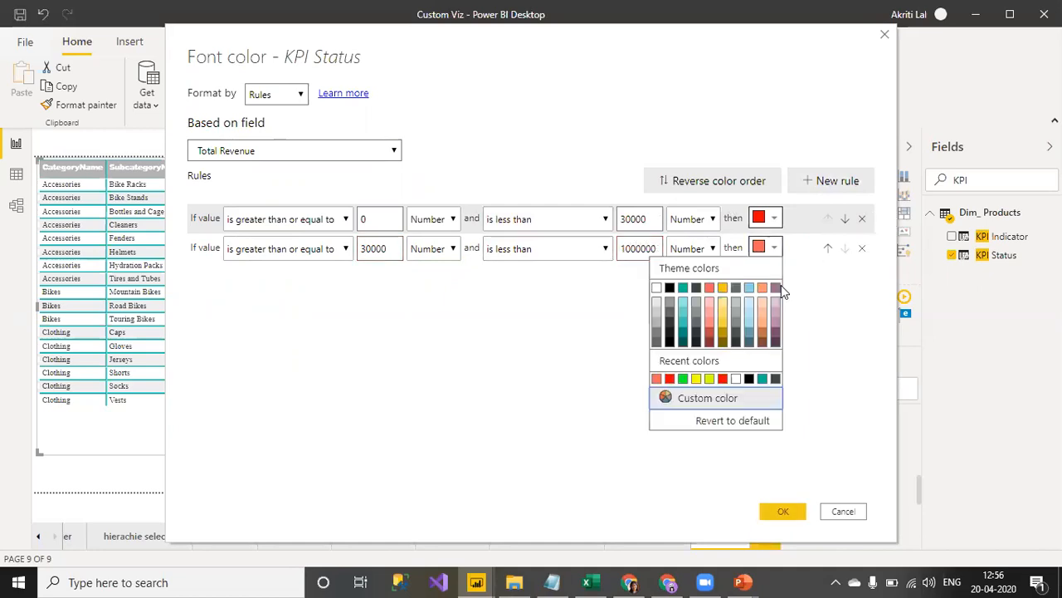
{"action": "left_click", "coordinate": [727, 400]}
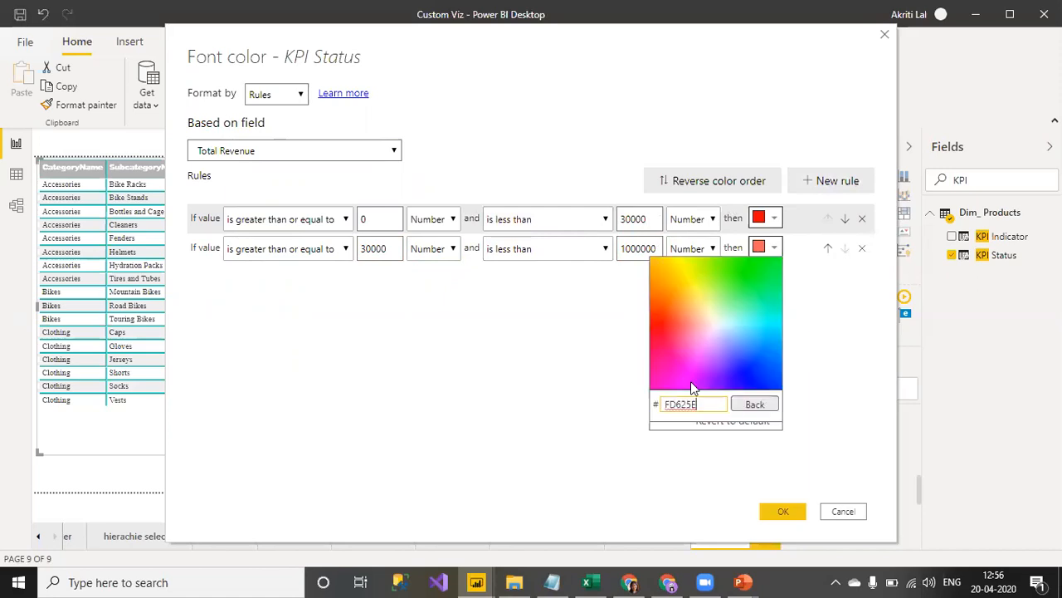
{"action": "left_click", "coordinate": [679, 268]}
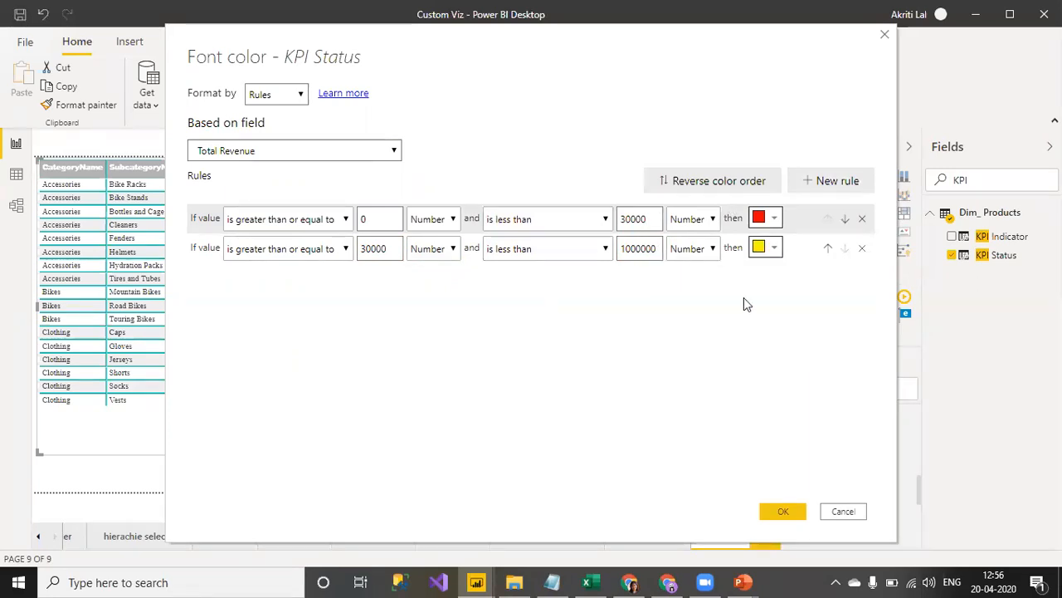
Step: Add a third rule with a lower limit of greater than or equal to 1000000, as a number
{"action": "left_click", "coordinate": [846, 181]}
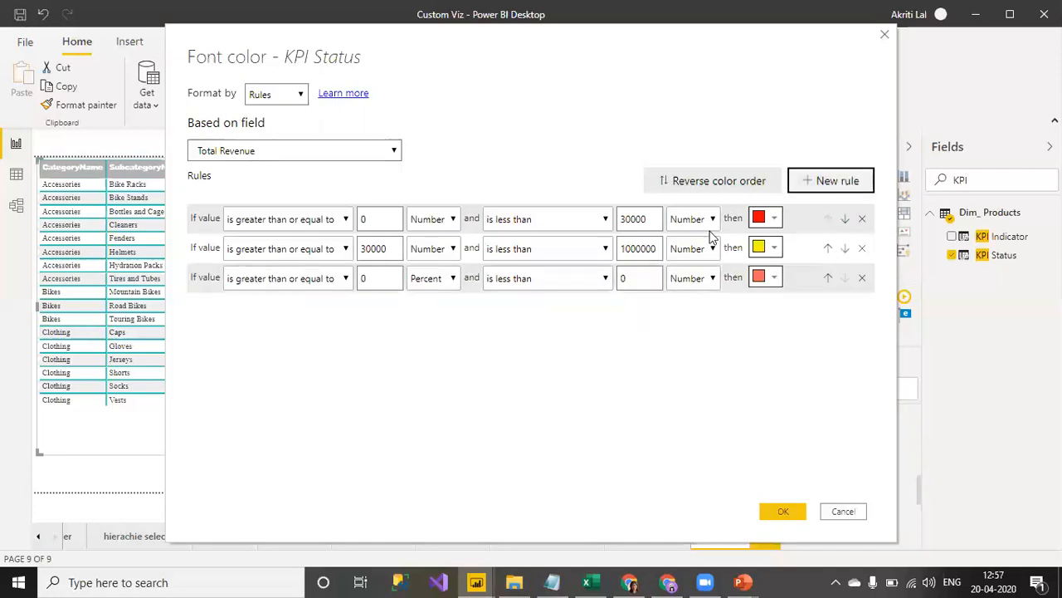
{"action": "left_click_drag", "start_coordinate": [656, 248], "coordinate": [599, 251]}
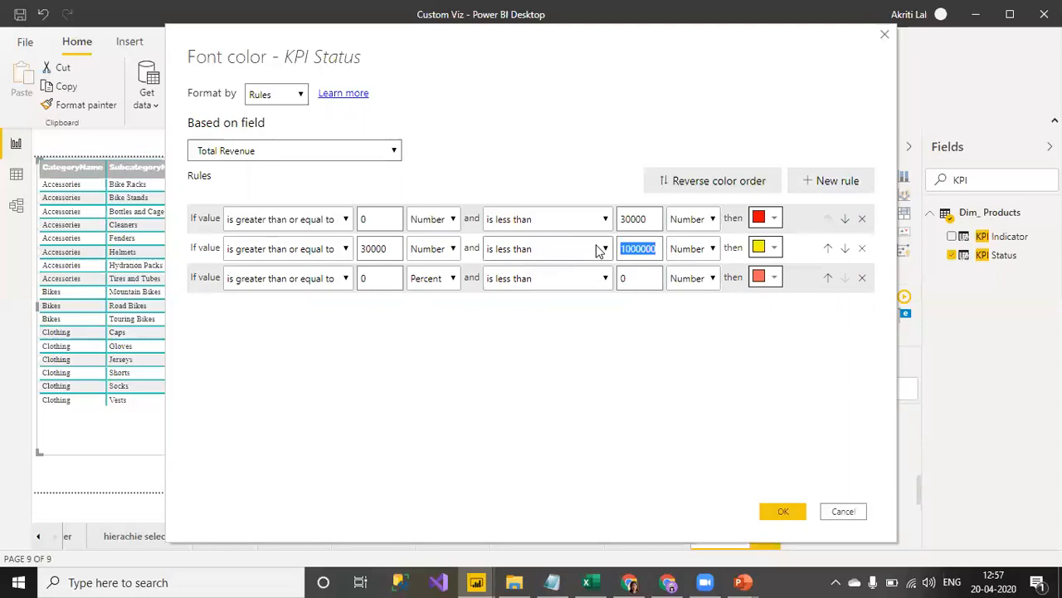
{"action": "left_click_drag", "start_coordinate": [393, 278], "coordinate": [301, 287]}
{"action": "key", "text": "ctrl+v"}
{"action": "left_click", "coordinate": [454, 280]}
{"action": "left_click", "coordinate": [453, 295]}
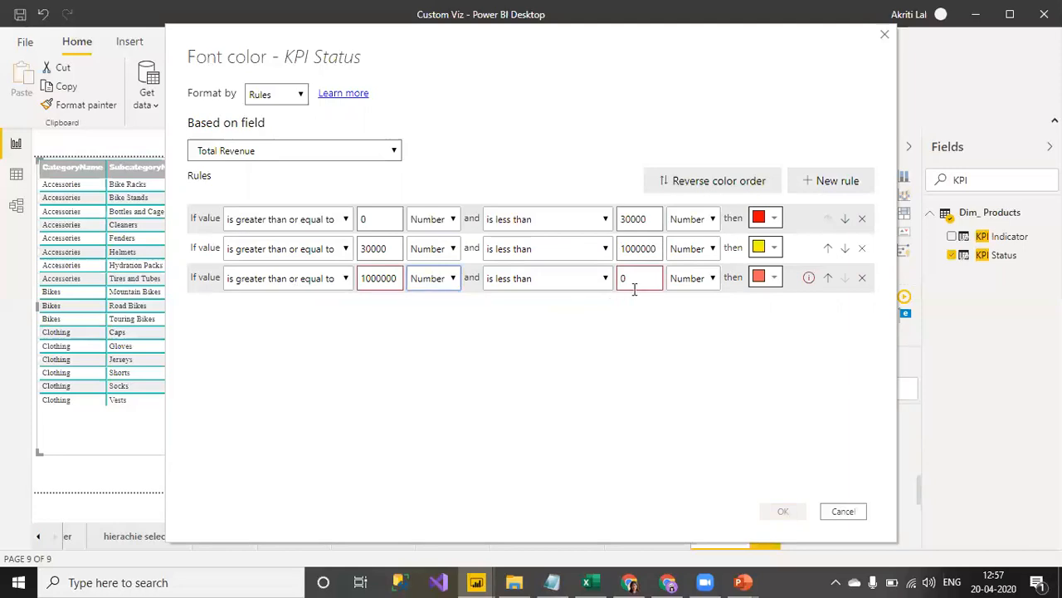
Step: Set the third rule's upper limit to less than 10000000 and its color to the recent green, and apply the rules
{"action": "double_click", "coordinate": [639, 279]}
{"action": "type", "text": "1"}
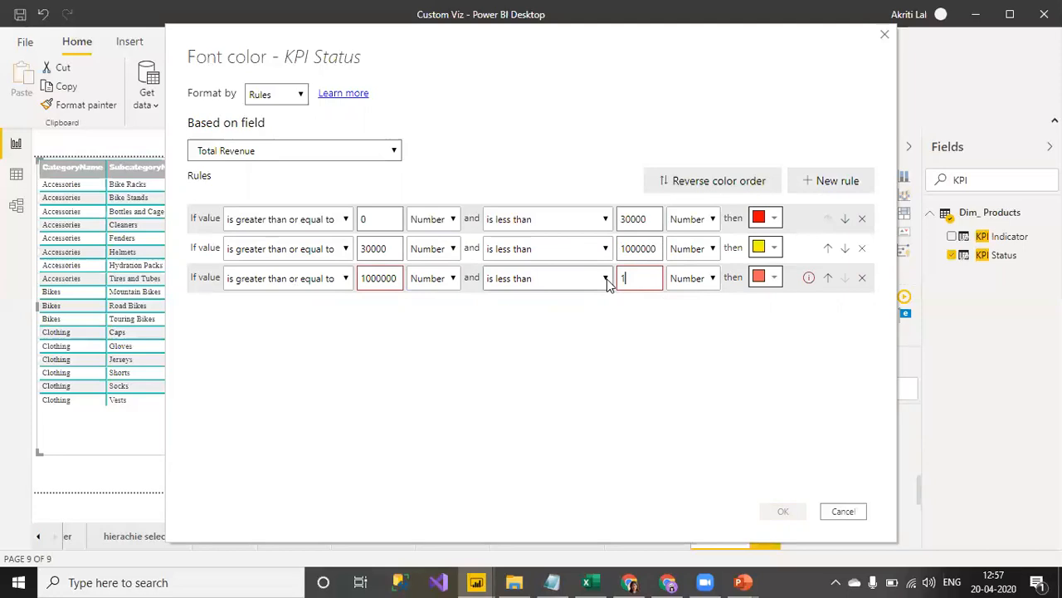
{"action": "type", "text": "0000000"}
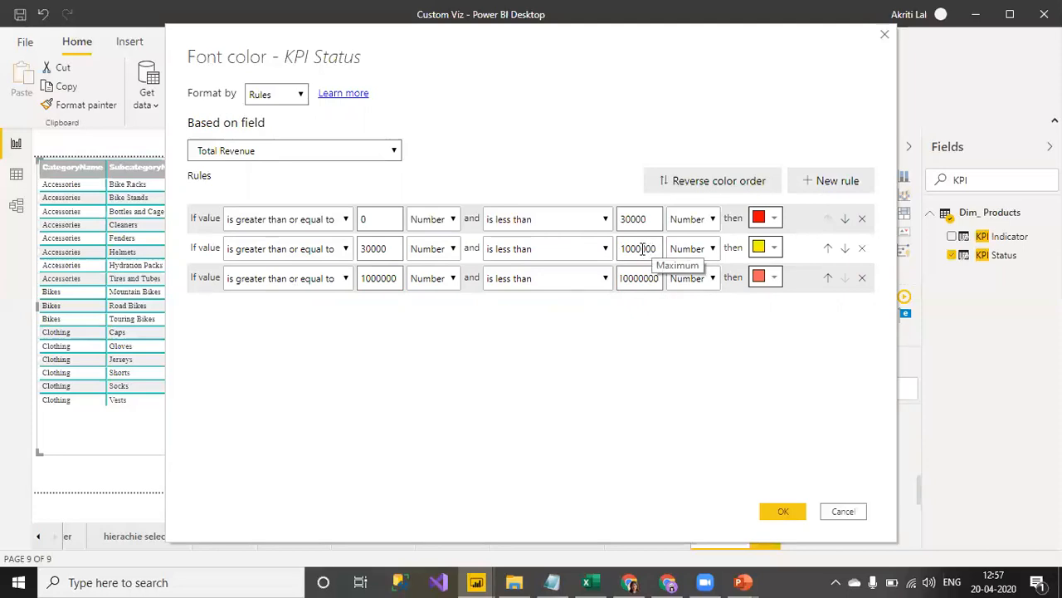
{"action": "left_click", "coordinate": [774, 279]}
{"action": "left_click", "coordinate": [773, 279]}
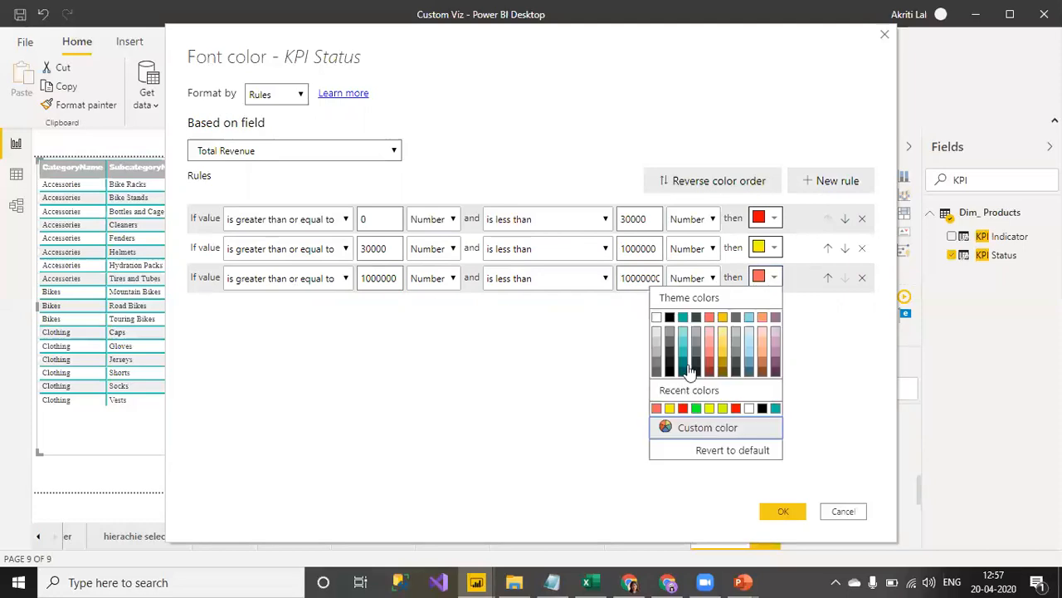
{"action": "left_click", "coordinate": [695, 409]}
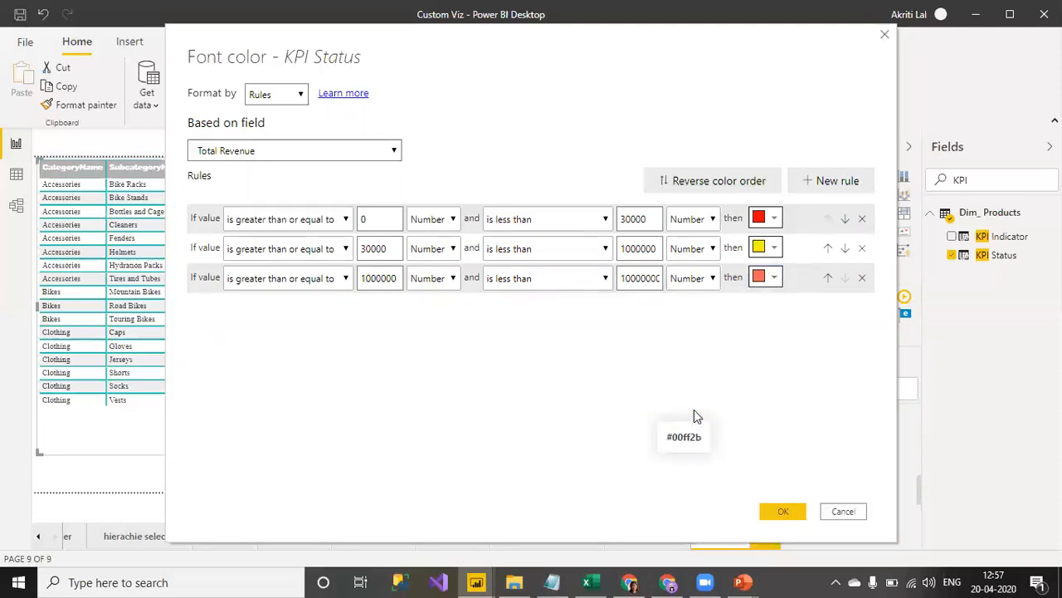
{"action": "left_click", "coordinate": [770, 281]}
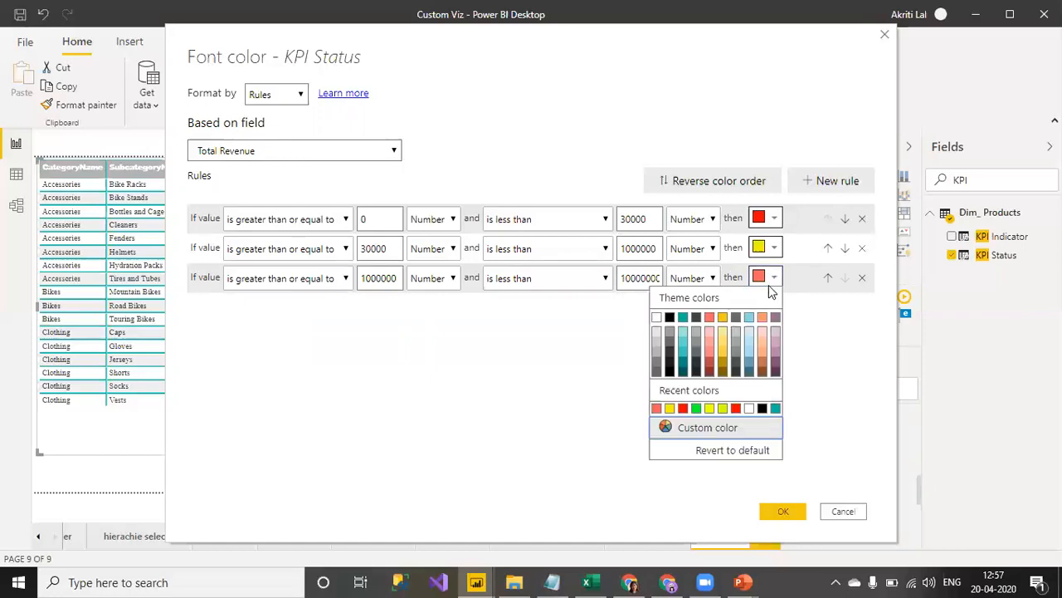
{"action": "left_click", "coordinate": [695, 408]}
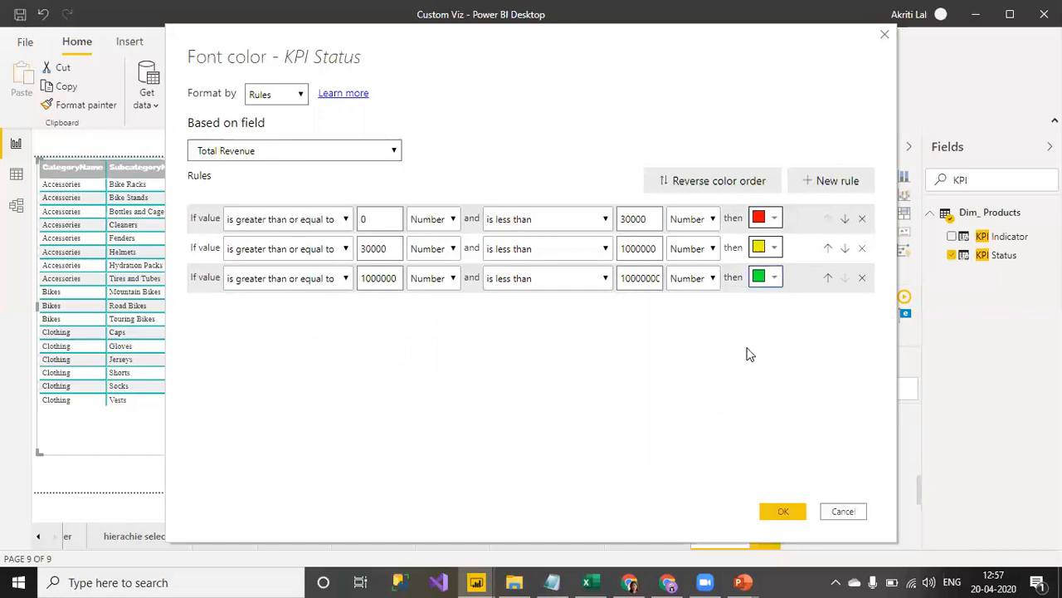
{"action": "left_click", "coordinate": [783, 511]}
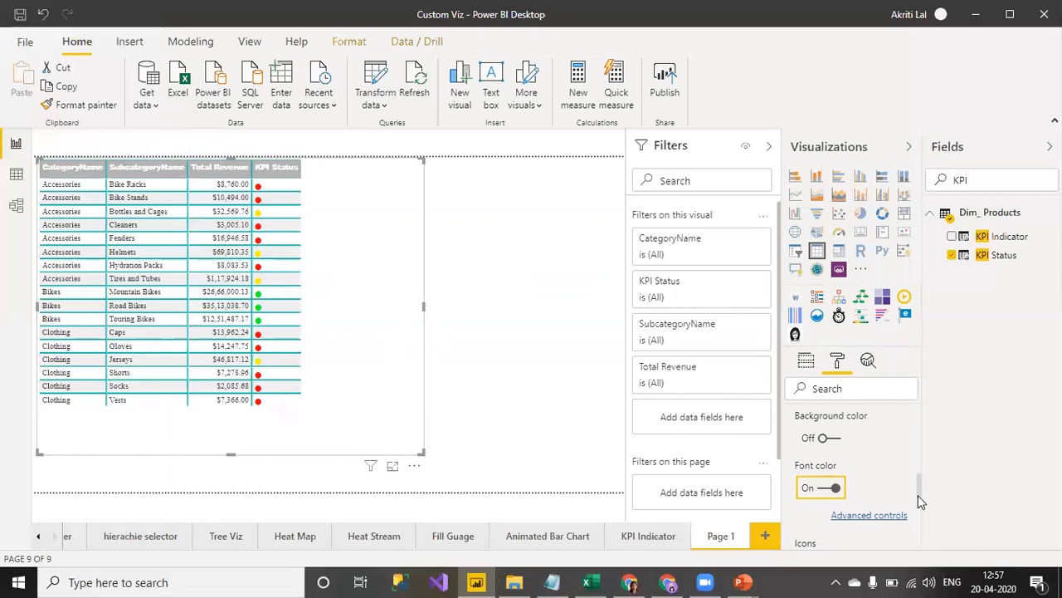
{"action": "scroll", "coordinate": [917, 484], "scroll_direction": "up", "scroll_amount": 3}
{"action": "left_click_drag", "start_coordinate": [920, 471], "coordinate": [936, 550]}
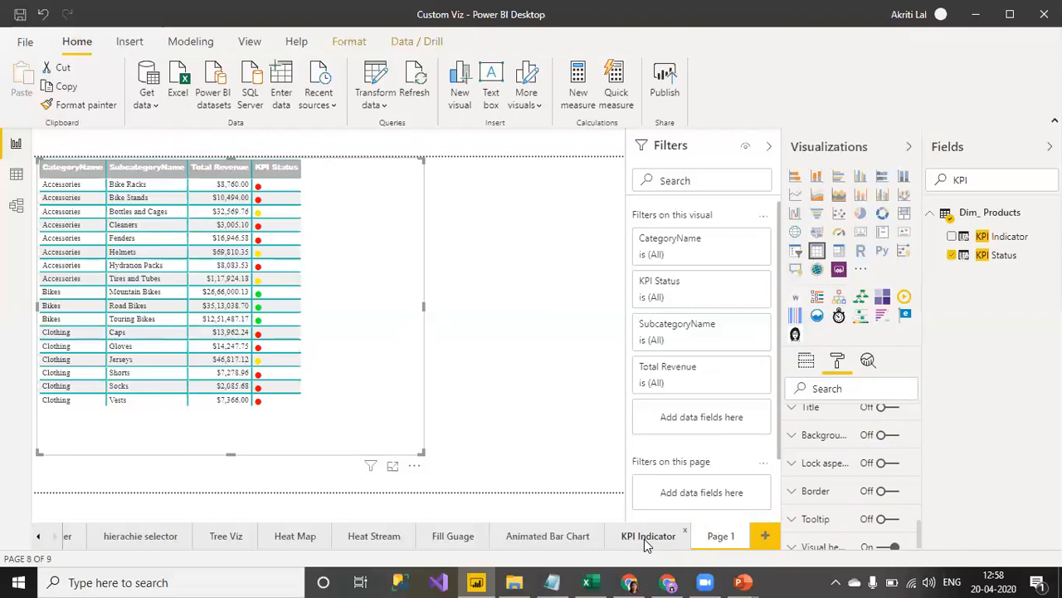
Step: Open the KPI Indicator report page and filter it by the flag of France and the flag of Germany
{"action": "left_click", "coordinate": [646, 540]}
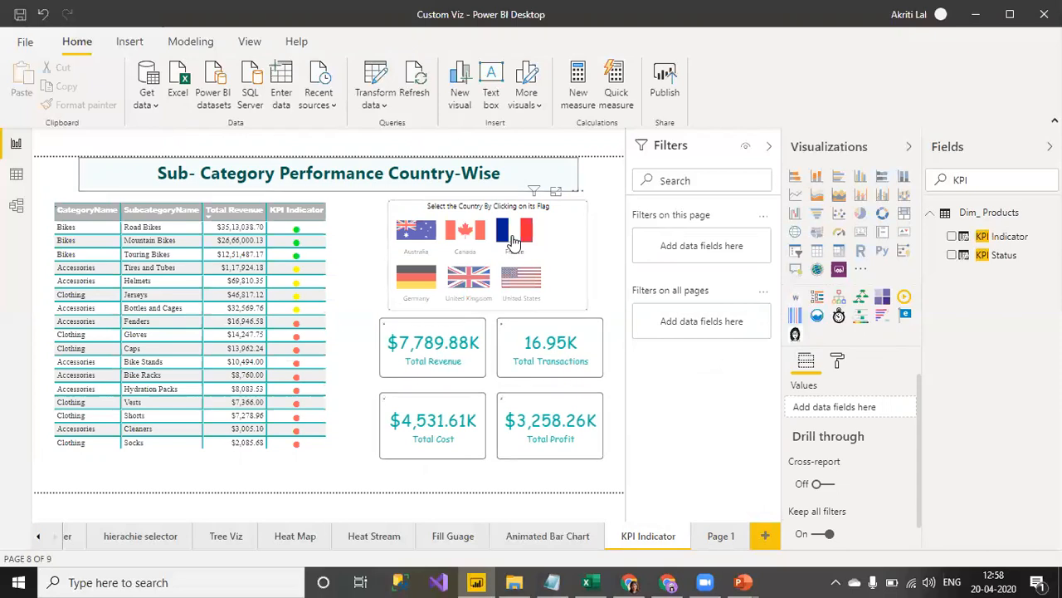
{"action": "left_click", "coordinate": [513, 240]}
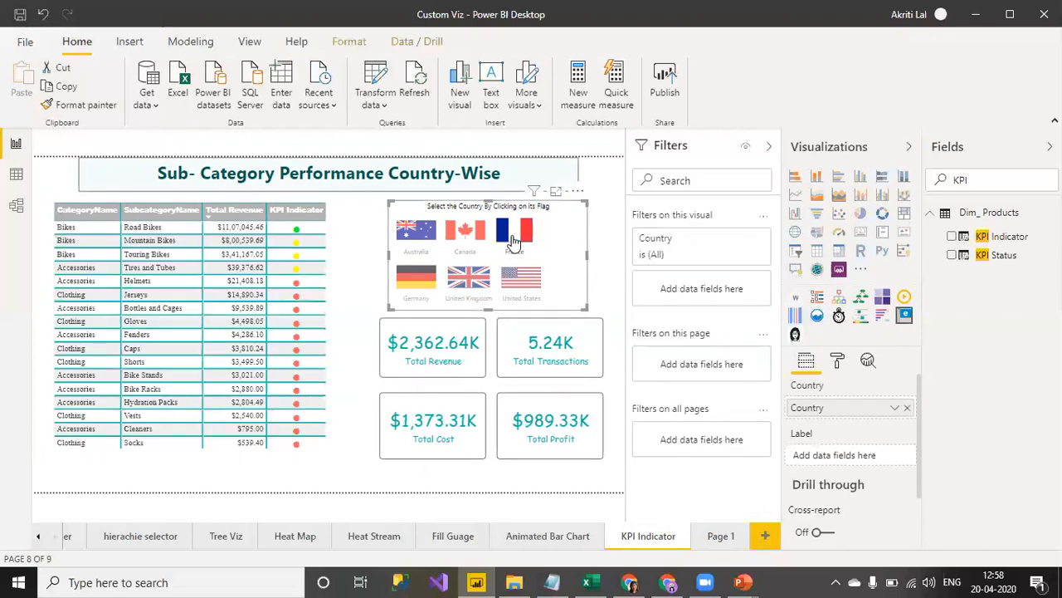
{"action": "left_click", "coordinate": [415, 283]}
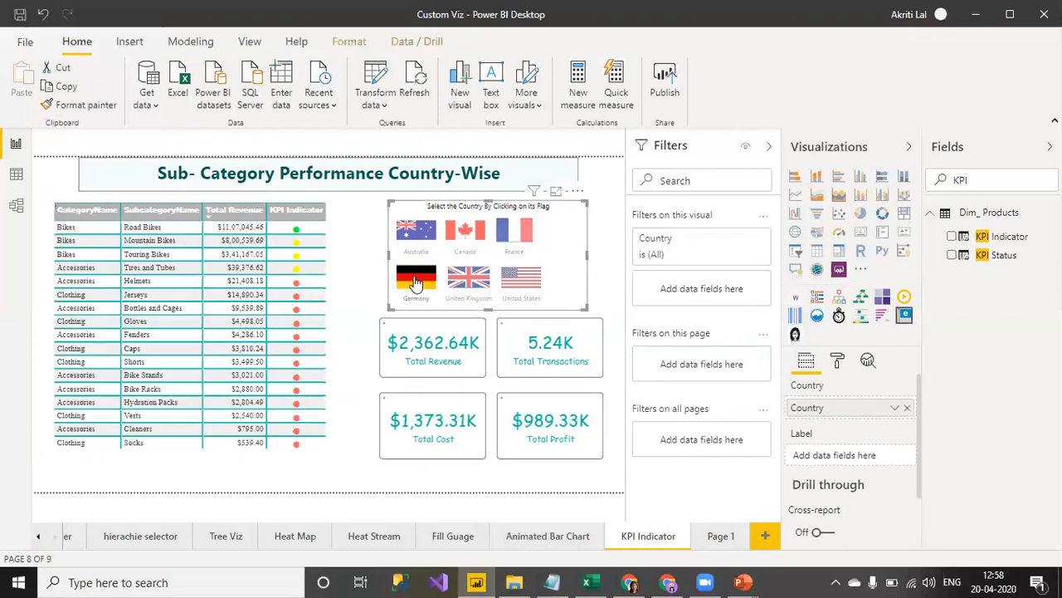